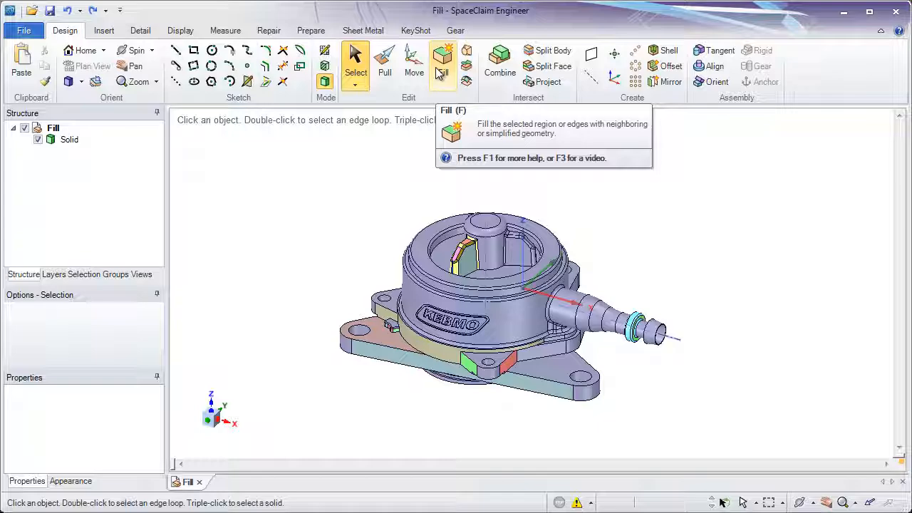
Step: Remove the rounded end of the triangular front lug with Fill so its green and red side faces meet in a corner
{"action": "scroll", "coordinate": [491, 408], "scroll_direction": "up", "scroll_amount": 3}
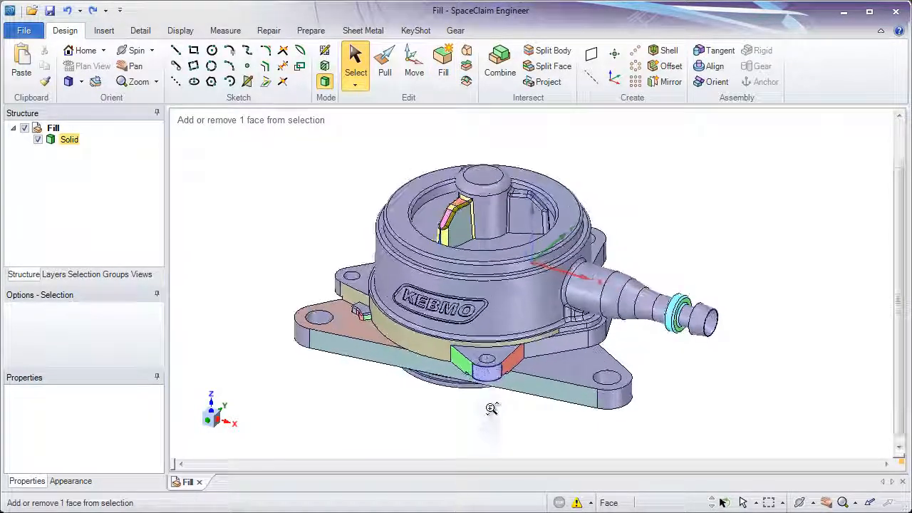
{"action": "scroll", "coordinate": [491, 408], "scroll_direction": "up", "scroll_amount": 8}
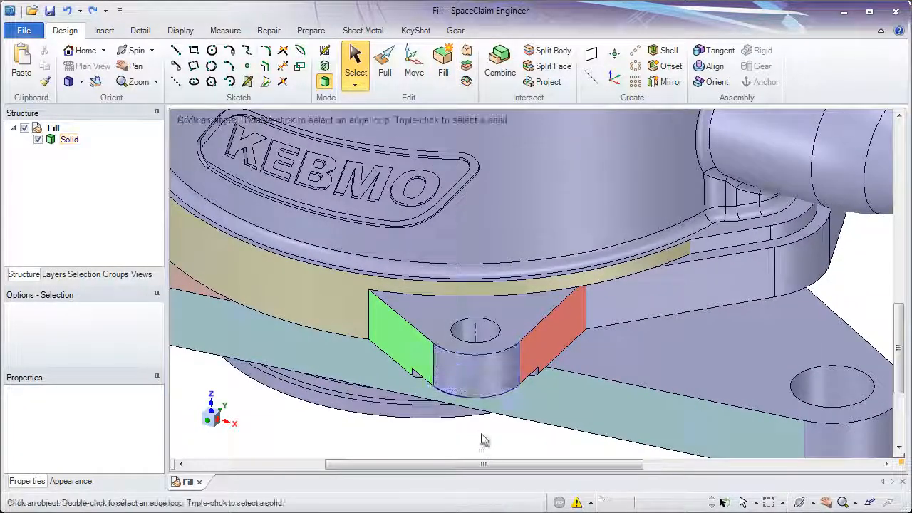
{"action": "scroll", "coordinate": [489, 380], "scroll_direction": "up", "scroll_amount": 6}
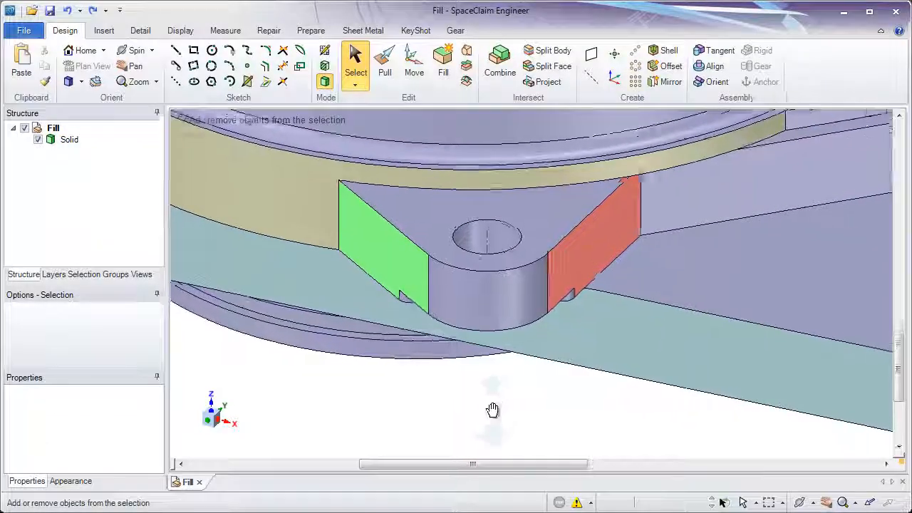
{"action": "middle_click_drag", "start_coordinate": [492, 409], "coordinate": [488, 441], "text": "shift"}
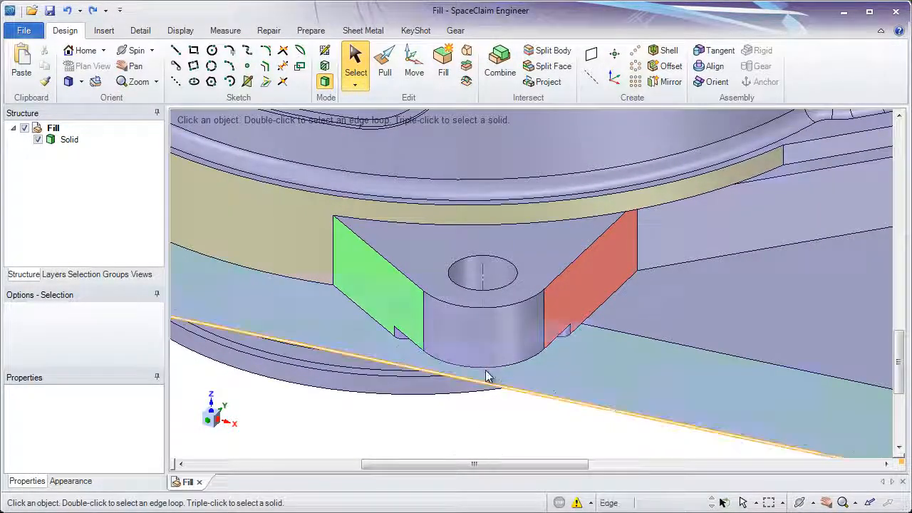
{"action": "left_click", "coordinate": [490, 338]}
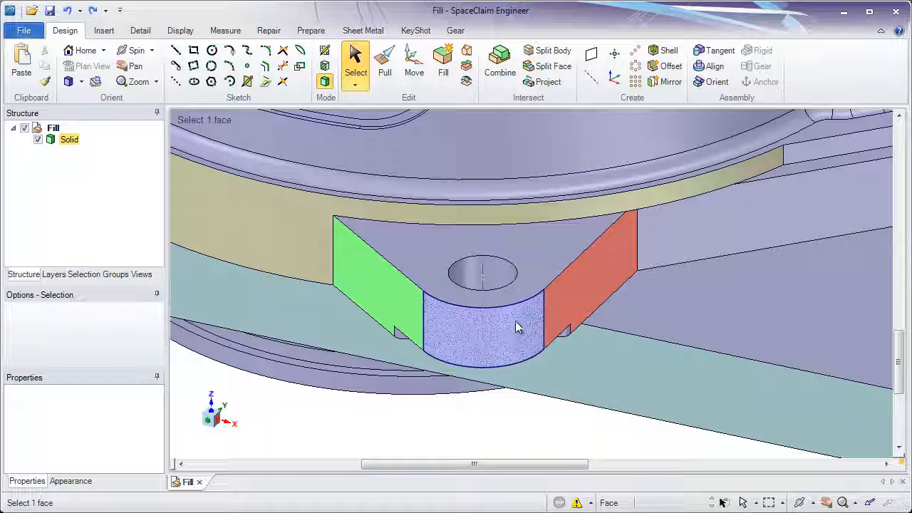
{"action": "left_click", "coordinate": [504, 326]}
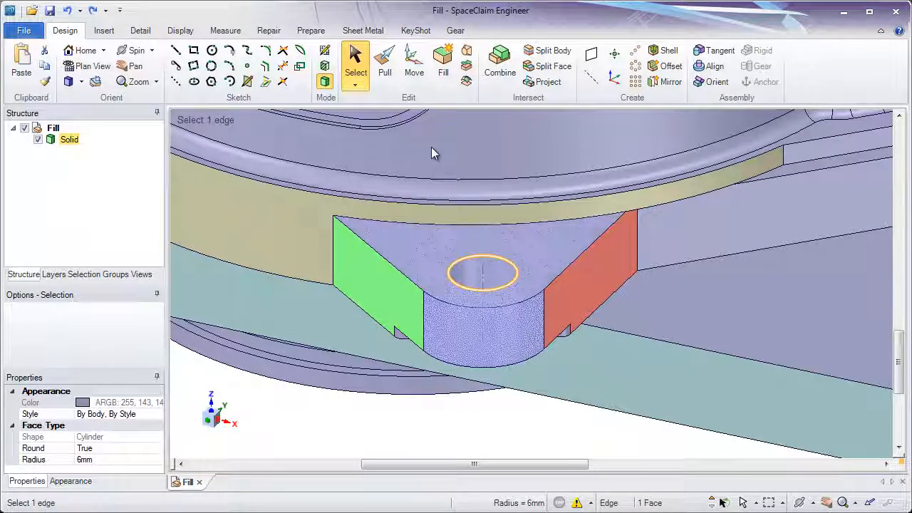
{"action": "left_click", "coordinate": [442, 73]}
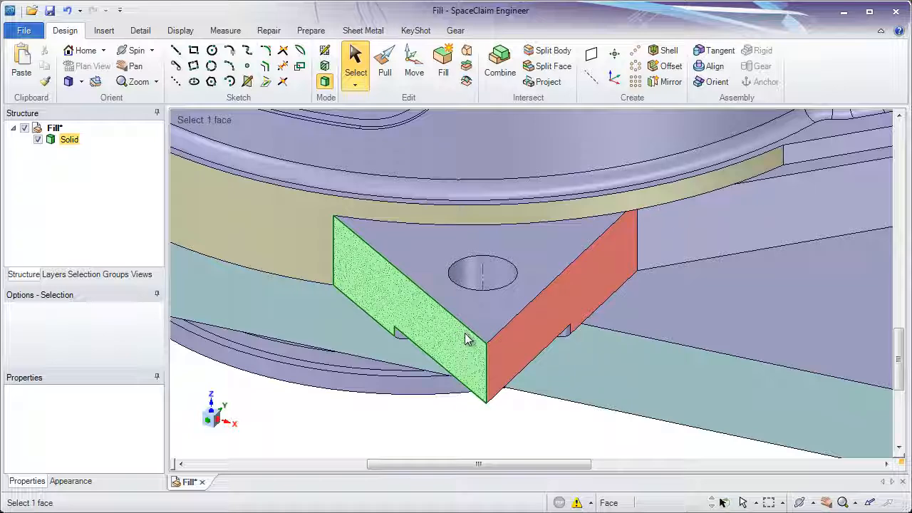
Step: Remove the round hole in the triangular lug by filling its cylindrical face
{"action": "middle_click_drag", "start_coordinate": [496, 256], "coordinate": [475, 360]}
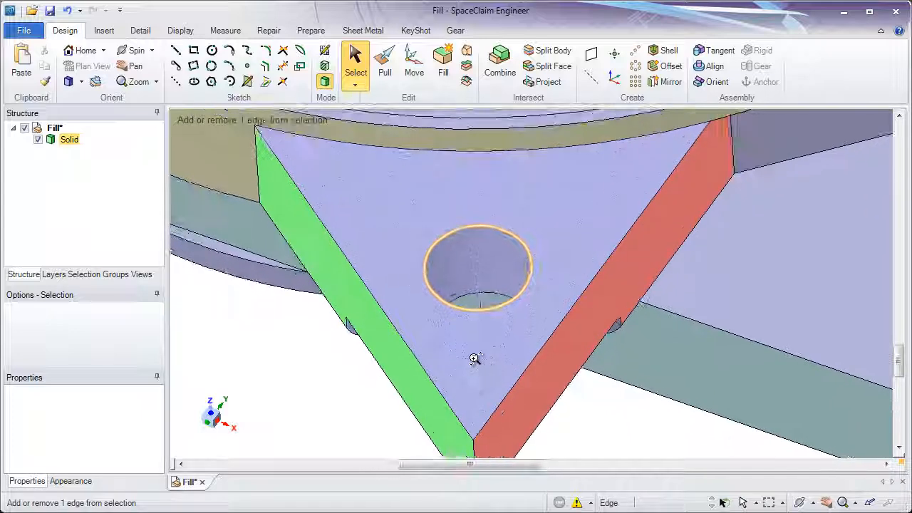
{"action": "left_click", "coordinate": [501, 275]}
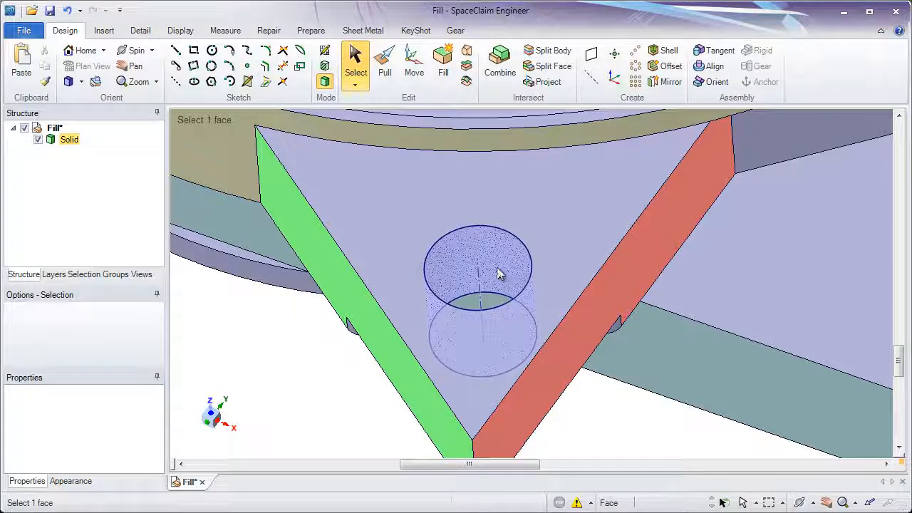
{"action": "left_click", "coordinate": [497, 267]}
{"action": "middle_click_drag", "start_coordinate": [498, 271], "coordinate": [499, 285]}
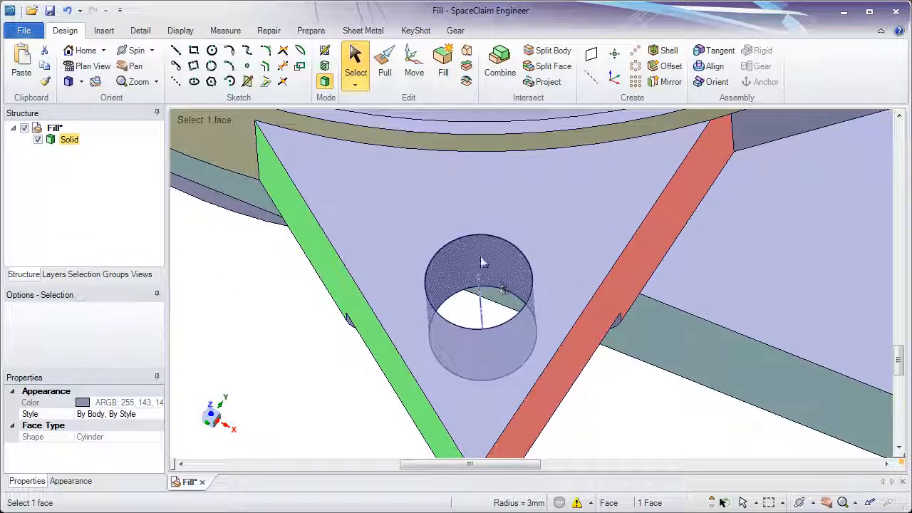
{"action": "left_click", "coordinate": [445, 71]}
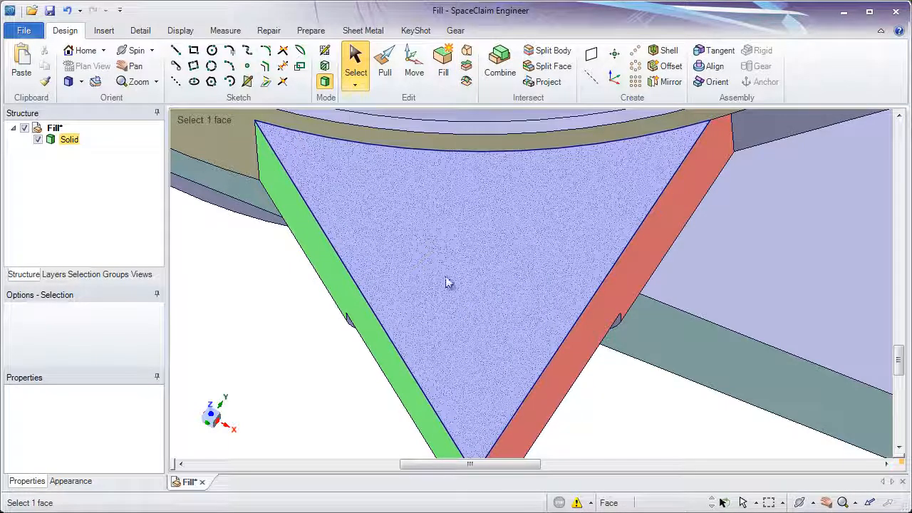
{"action": "left_click", "coordinate": [285, 334]}
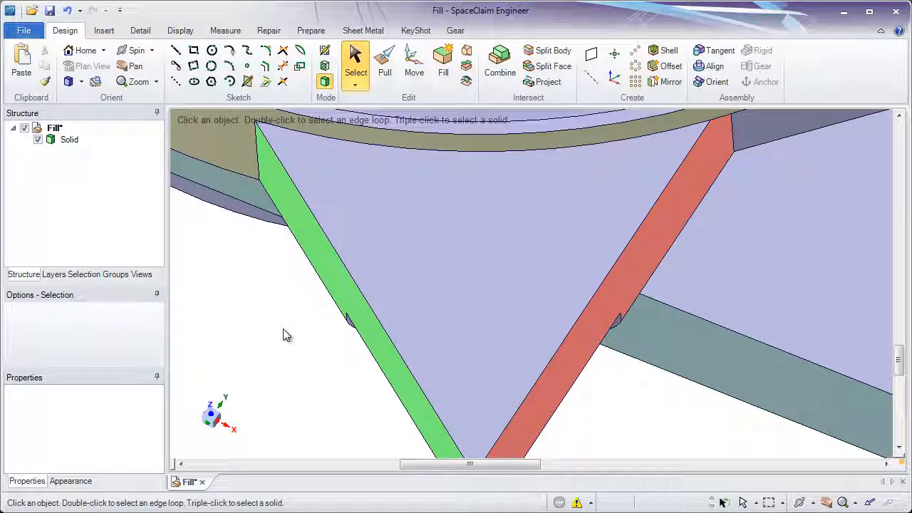
Step: Undo the hole fill and try filling only the hole's upper circular edge
{"action": "left_click", "coordinate": [69, 14]}
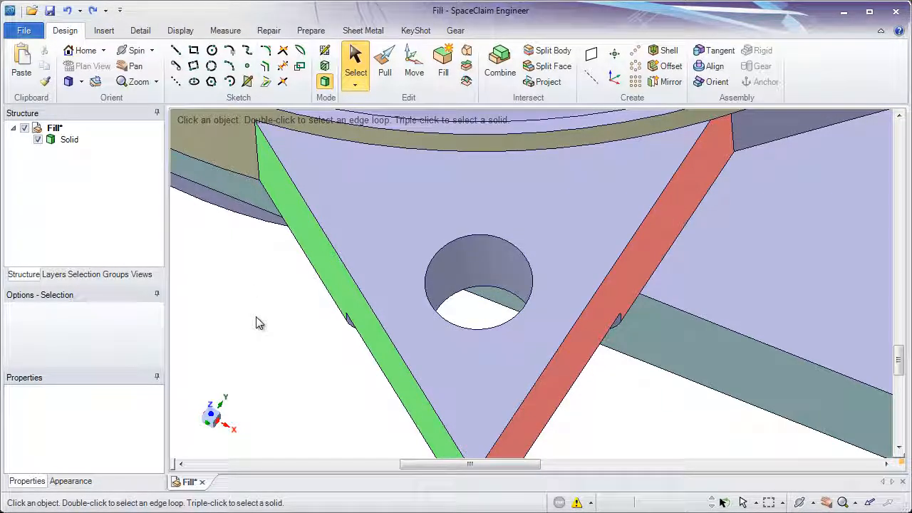
{"action": "left_click", "coordinate": [376, 286]}
{"action": "left_click", "coordinate": [428, 268]}
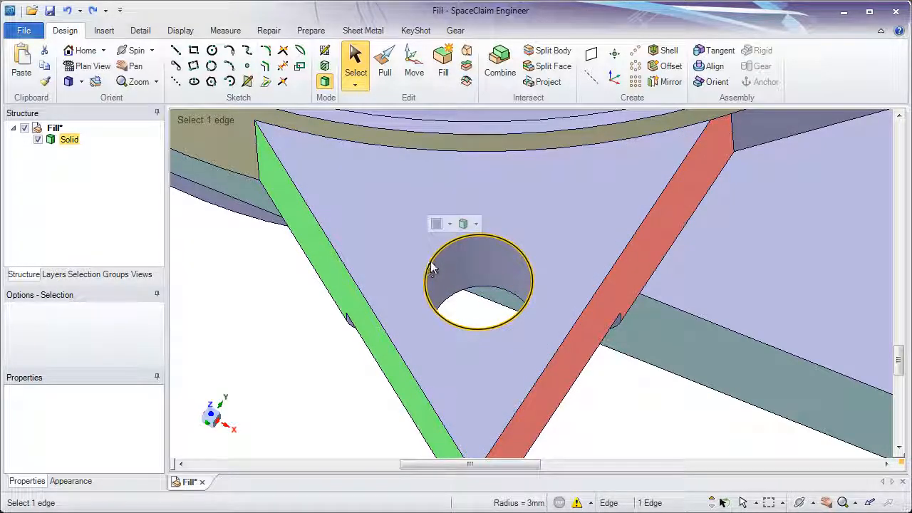
{"action": "left_click", "coordinate": [443, 75]}
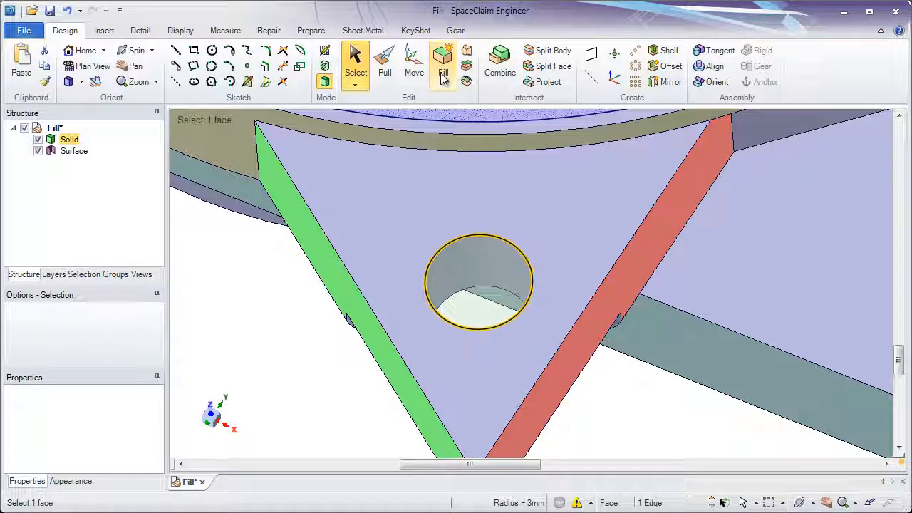
Step: Inspect the patch over the hole and compare the separate surface with the solid body
{"action": "left_click", "coordinate": [470, 293]}
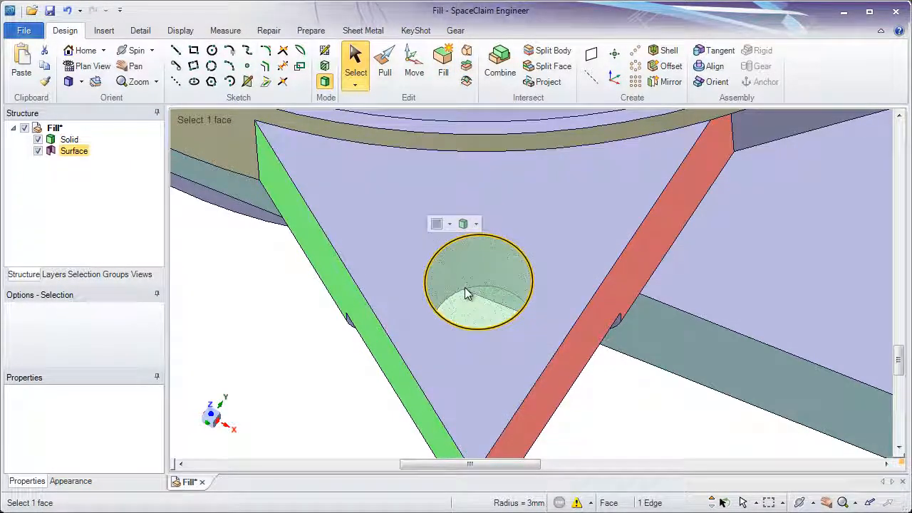
{"action": "left_click", "coordinate": [71, 152]}
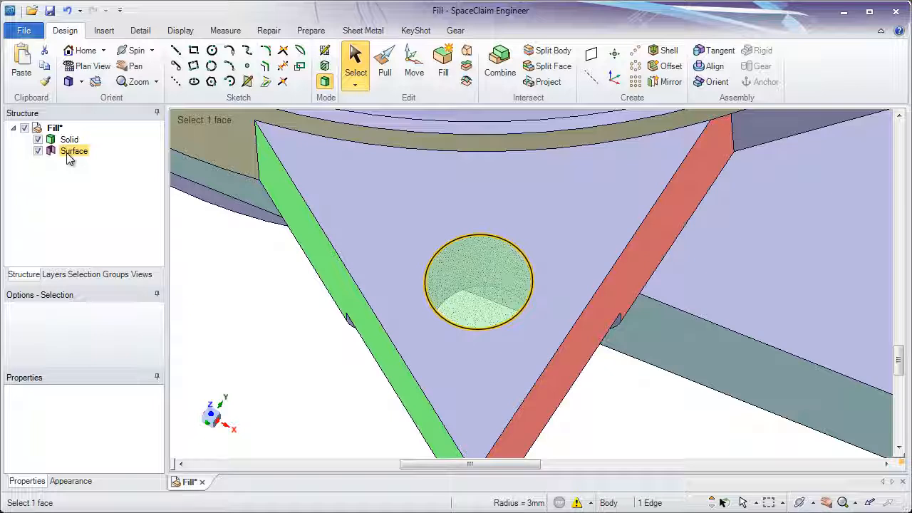
{"action": "left_click", "coordinate": [240, 301]}
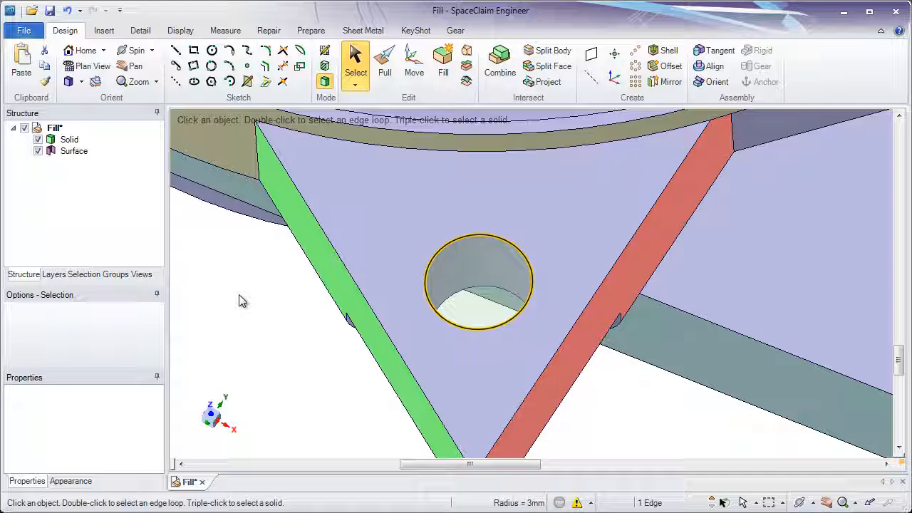
{"action": "left_click", "coordinate": [241, 300]}
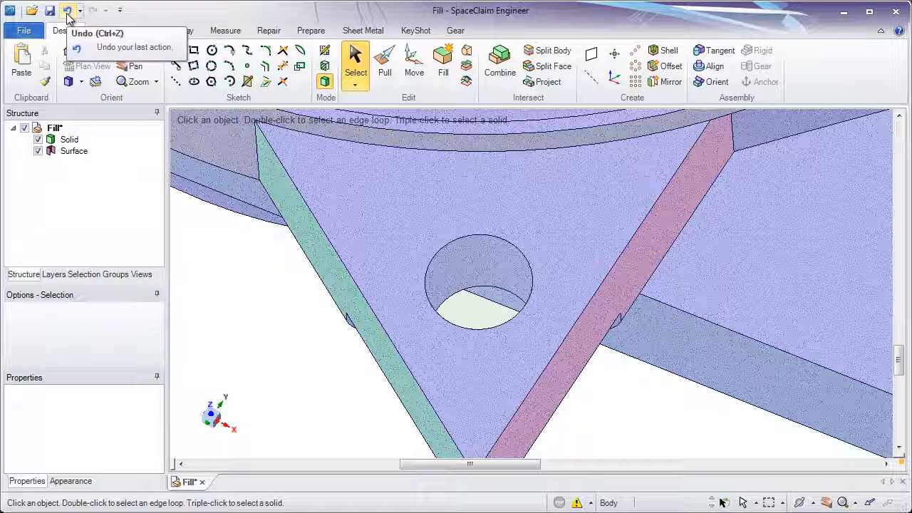
Step: Undo the edge fill and remove the lug's hole by filling its cylindrical face
{"action": "left_click", "coordinate": [68, 12]}
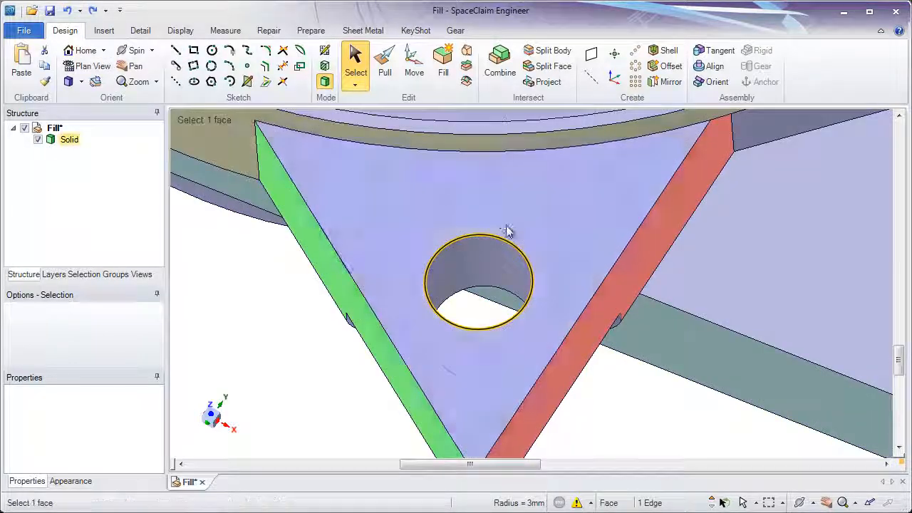
{"action": "left_click", "coordinate": [494, 267]}
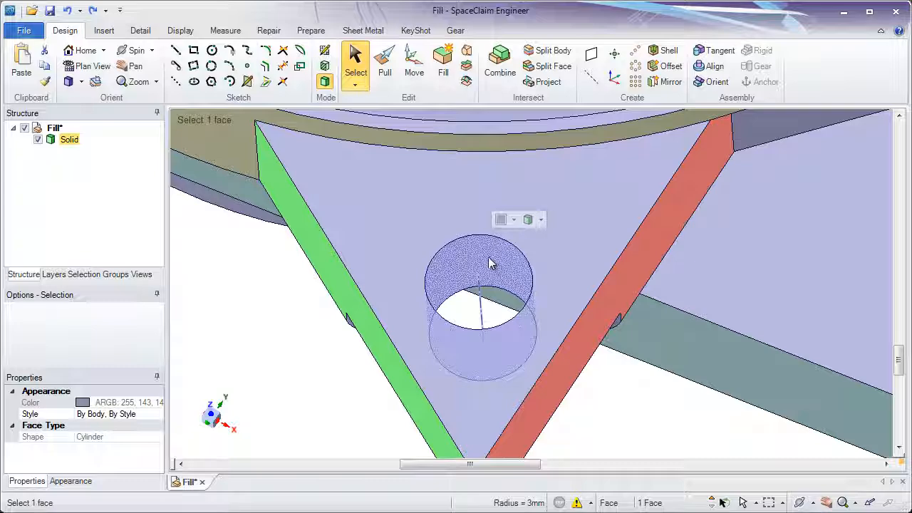
{"action": "left_click", "coordinate": [443, 71]}
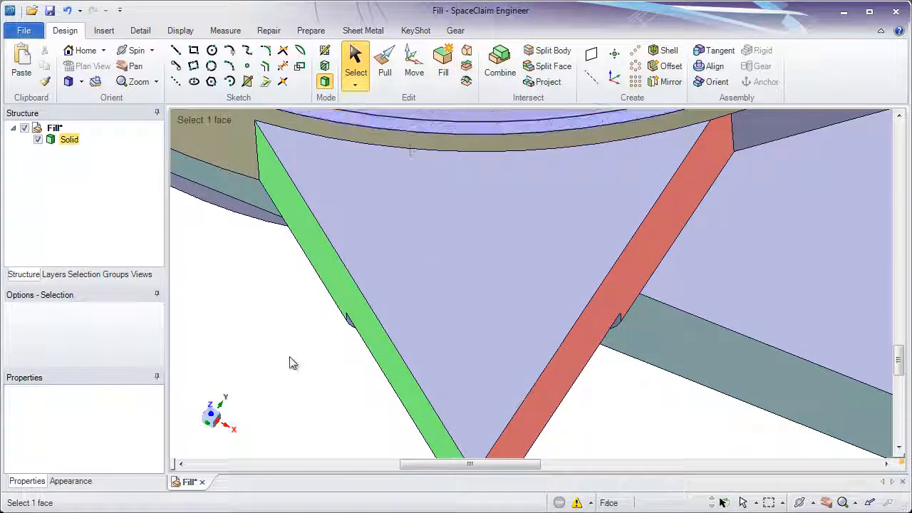
Step: Remove the complete chain of chamfer faces around the top of the small block on the base plate with Fill
{"action": "middle_click_drag", "start_coordinate": [286, 365], "coordinate": [511, 292], "text": "ctrl"}
{"action": "middle_click_drag", "start_coordinate": [358, 292], "coordinate": [429, 387]}
{"action": "middle_click_drag", "start_coordinate": [426, 313], "coordinate": [422, 361], "text": "ctrl"}
{"action": "middle_click_drag", "start_coordinate": [427, 355], "coordinate": [437, 356], "text": "shift"}
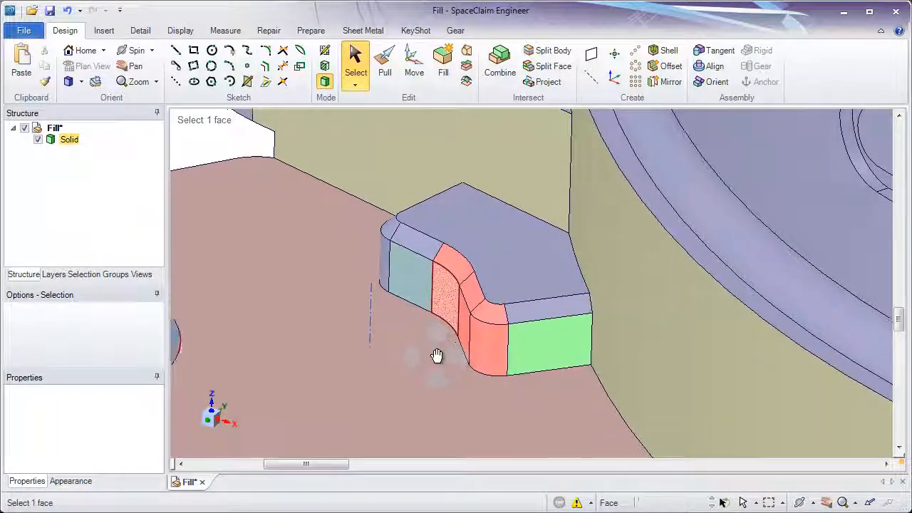
{"action": "left_click", "coordinate": [539, 314]}
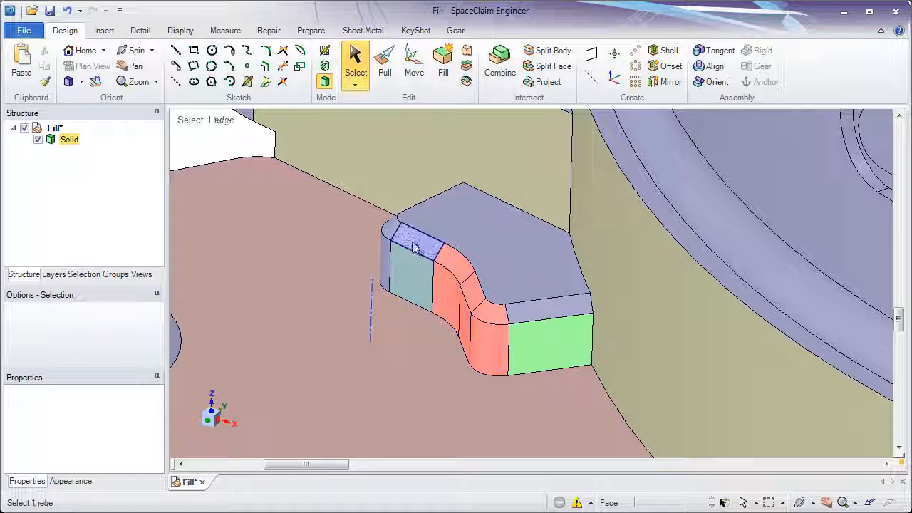
{"action": "left_click", "coordinate": [545, 318]}
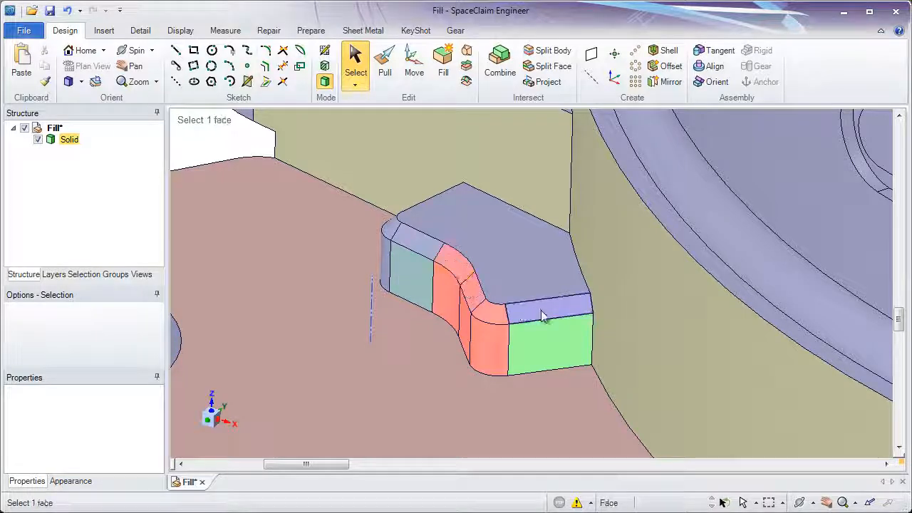
{"action": "double_click", "coordinate": [548, 318]}
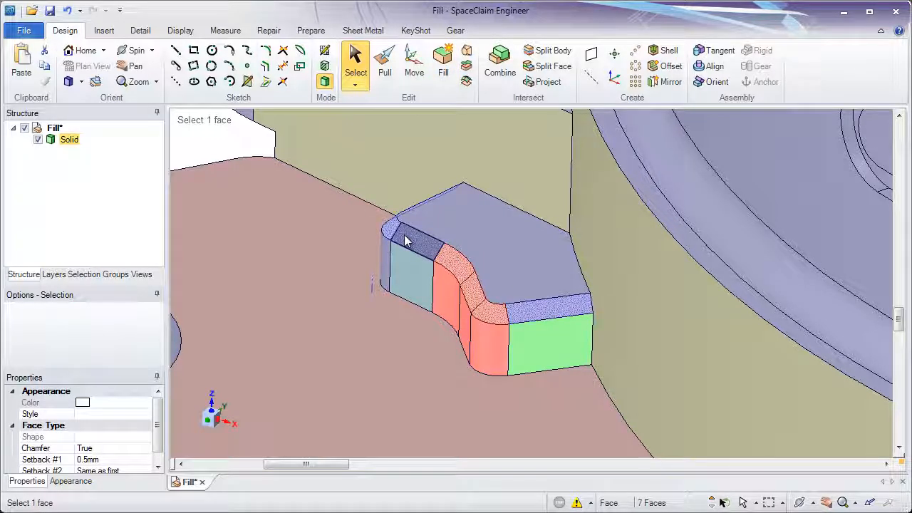
{"action": "left_click", "coordinate": [407, 209]}
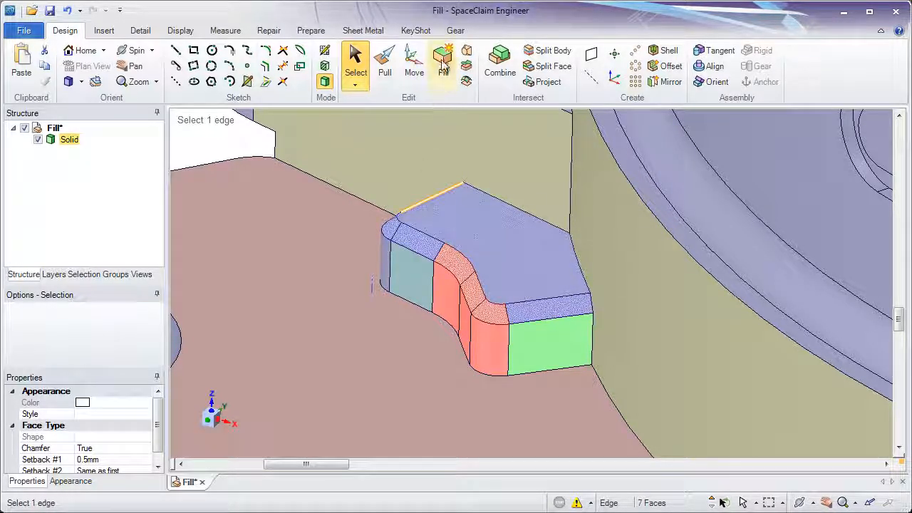
{"action": "left_click", "coordinate": [443, 67]}
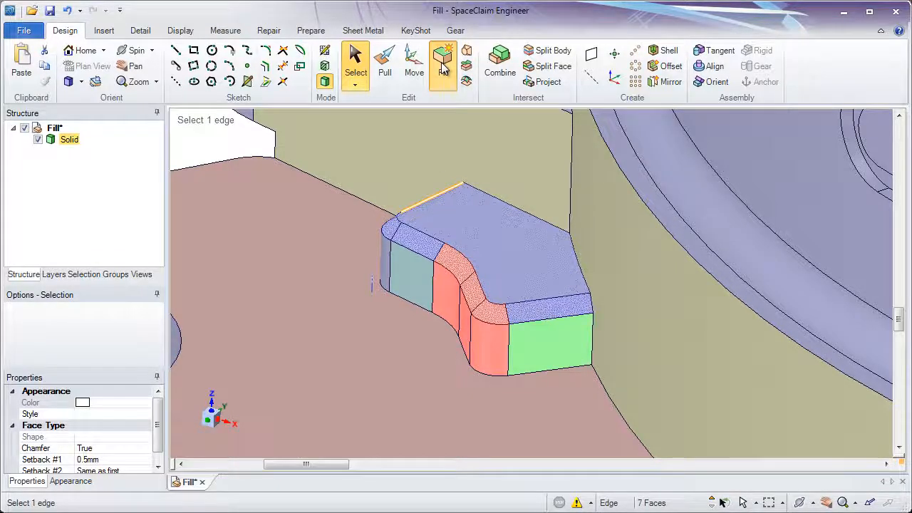
{"action": "left_click", "coordinate": [555, 335]}
{"action": "left_click", "coordinate": [553, 280]}
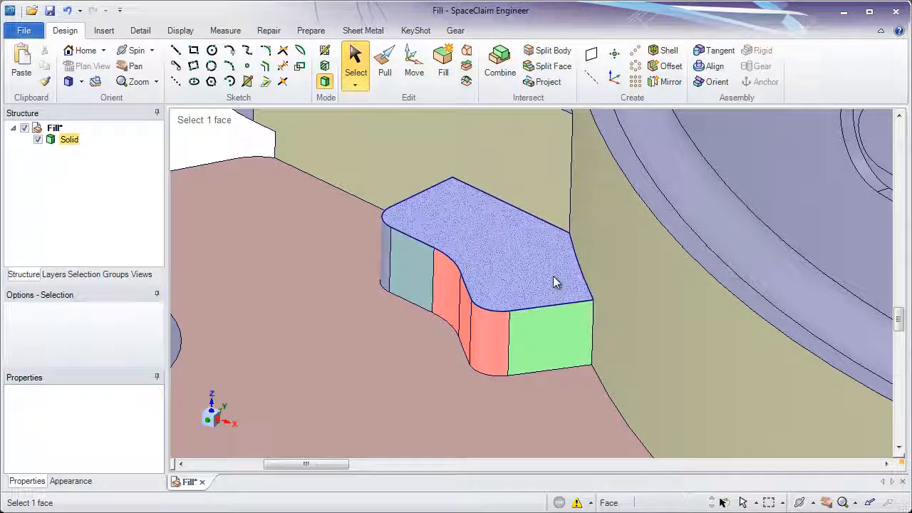
{"action": "left_click", "coordinate": [485, 346]}
{"action": "left_click", "coordinate": [480, 299]}
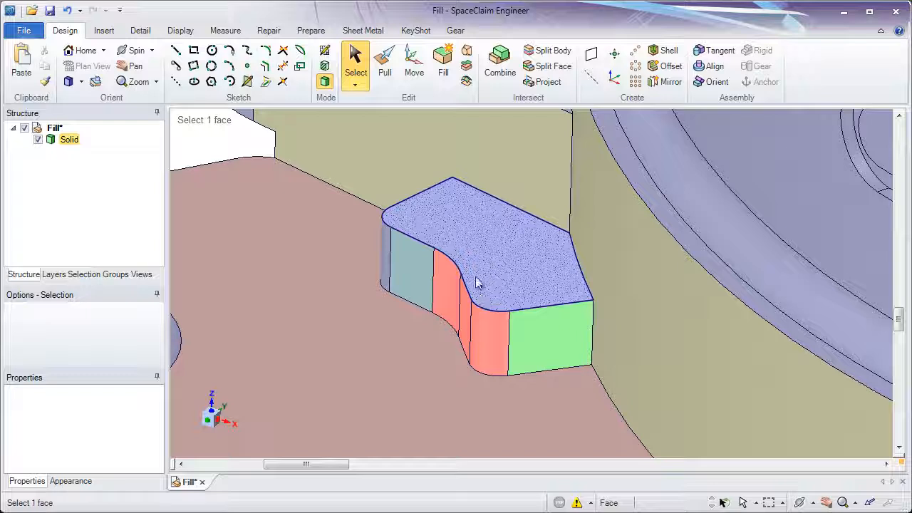
{"action": "left_click", "coordinate": [413, 264]}
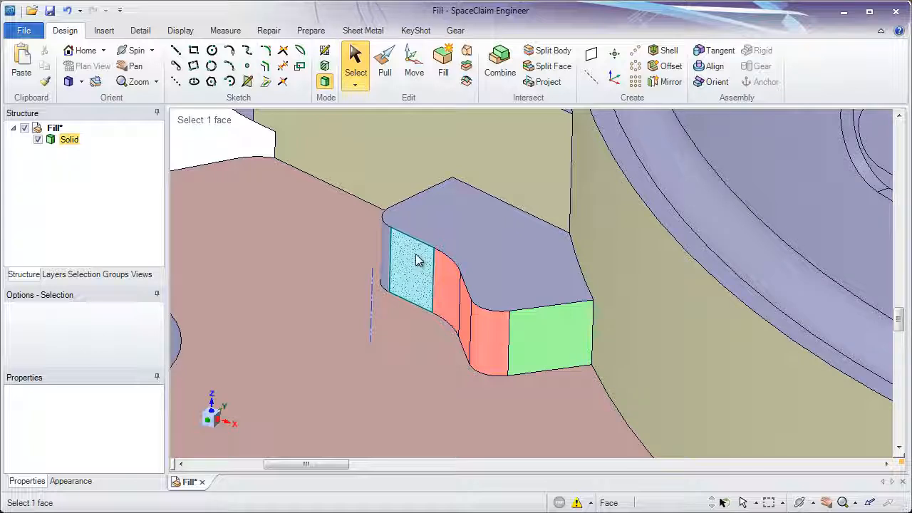
{"action": "left_click", "coordinate": [506, 276]}
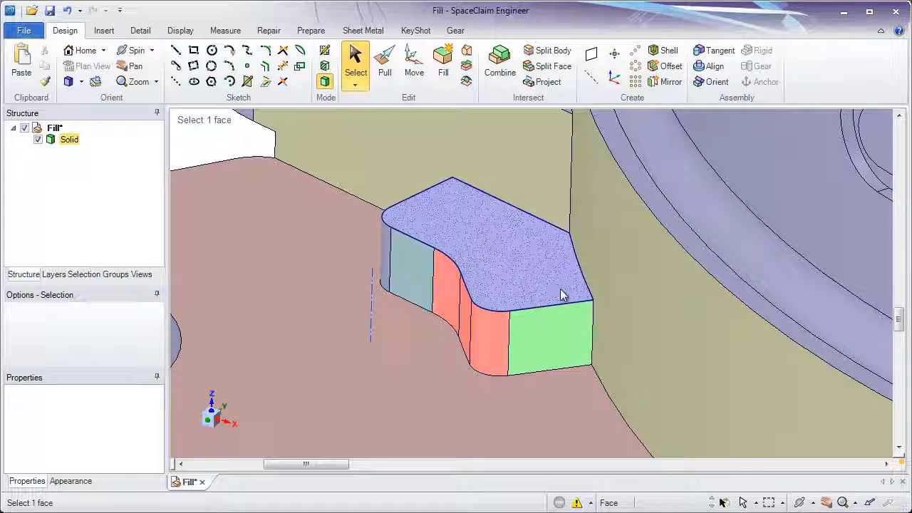
{"action": "left_click", "coordinate": [415, 242]}
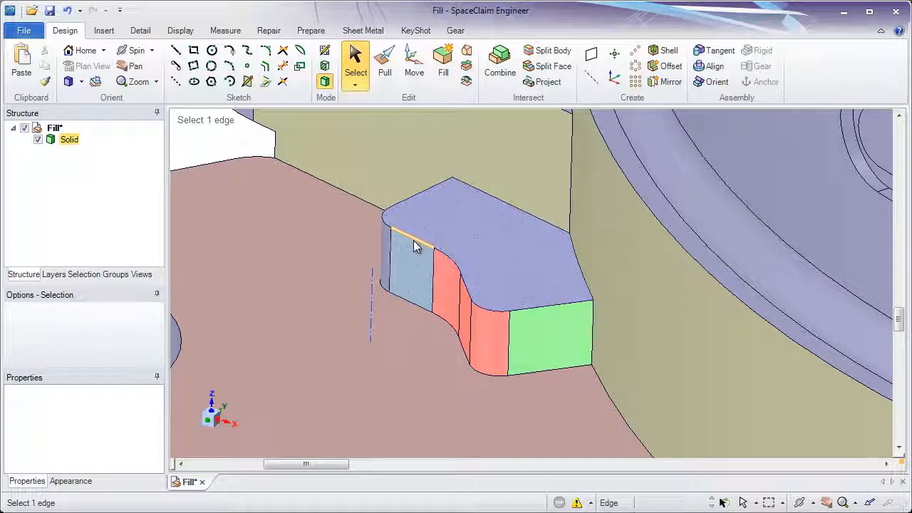
{"action": "left_click", "coordinate": [412, 232]}
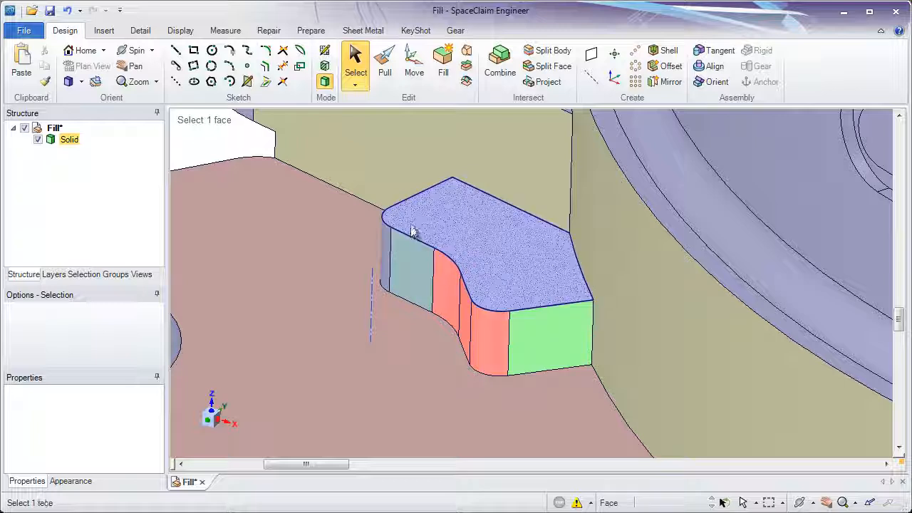
Step: Remove the red curved faces of the small block with Fill, and fill all the block's remaining faces to remove it from the base plate
{"action": "left_click_drag", "start_coordinate": [411, 211], "coordinate": [537, 393]}
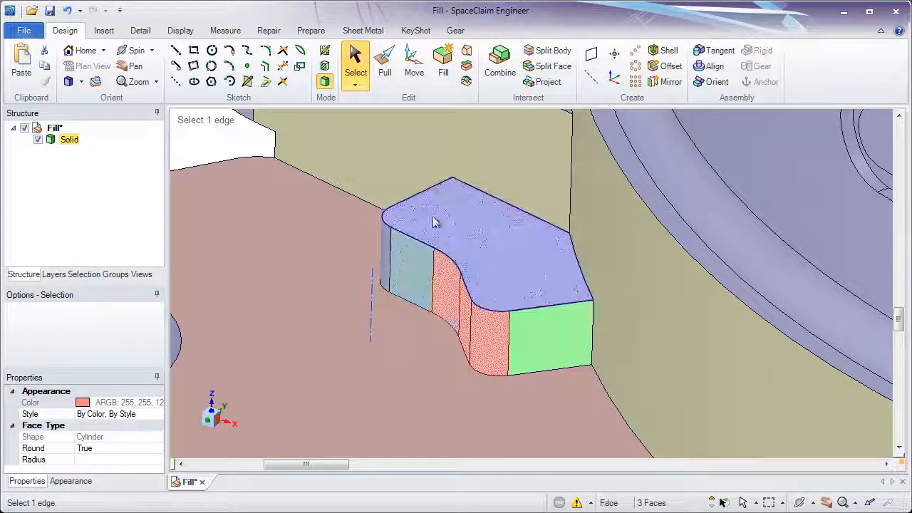
{"action": "left_click", "coordinate": [443, 74]}
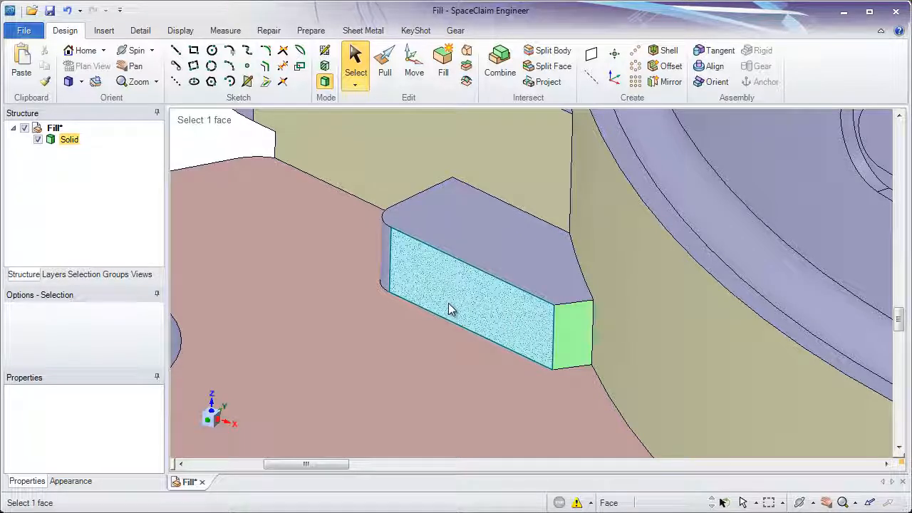
{"action": "left_click", "coordinate": [337, 158]}
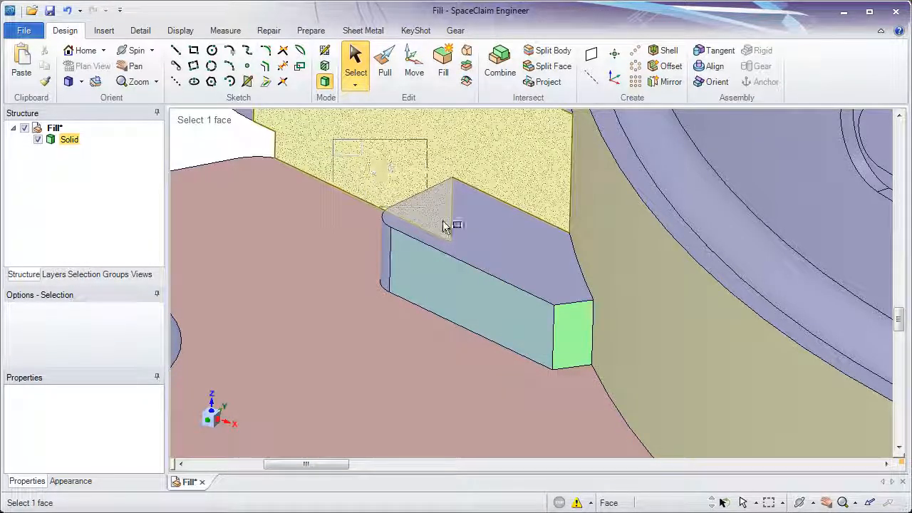
{"action": "left_click_drag", "start_coordinate": [443, 226], "coordinate": [631, 406]}
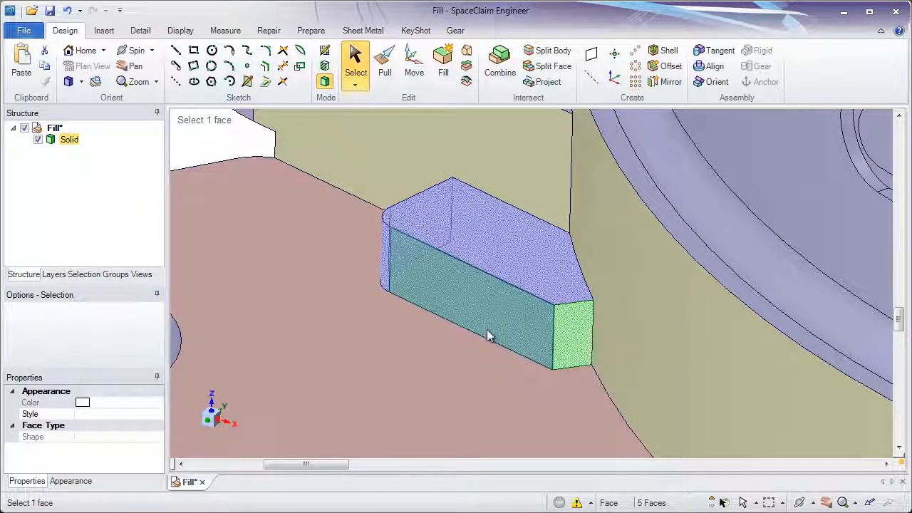
{"action": "left_click", "coordinate": [443, 71]}
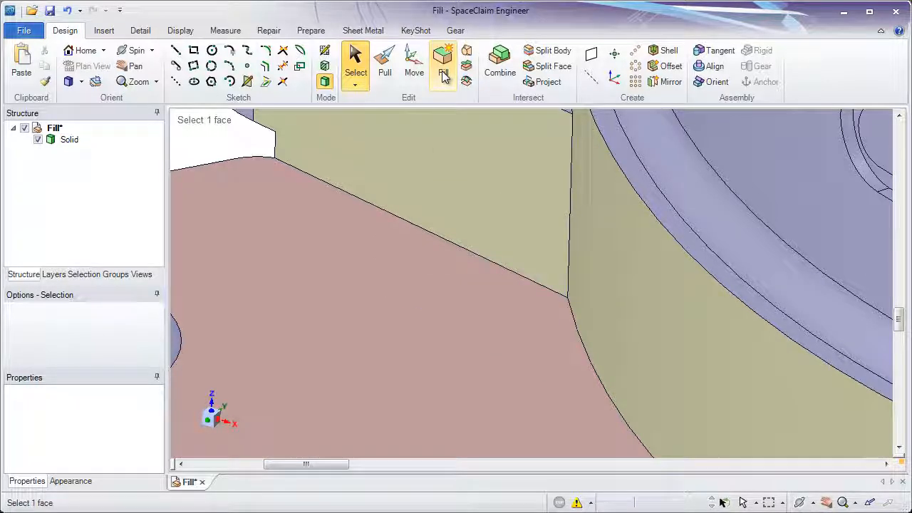
{"action": "left_click", "coordinate": [432, 187]}
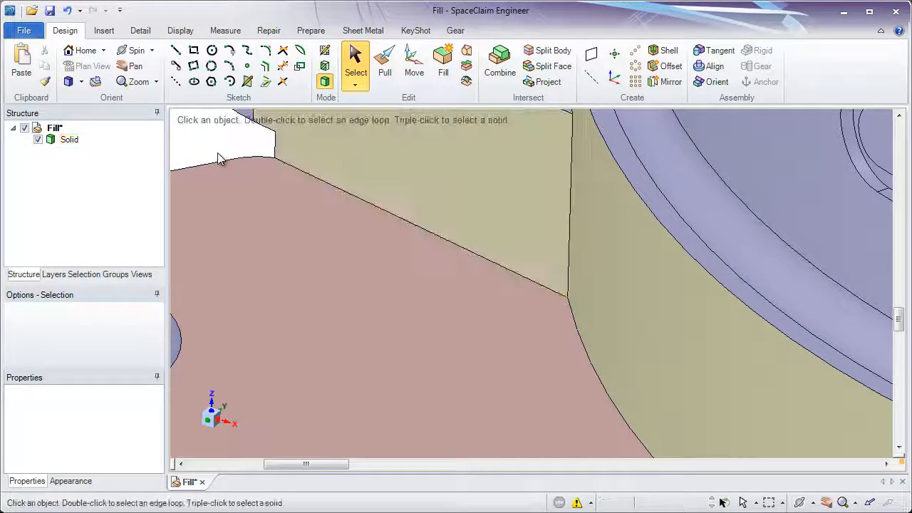
Step: Try to remove the whole cyan collar on the outlet pipe by filling all seven of its faces, including the green end face
{"action": "middle_click_drag", "start_coordinate": [378, 347], "coordinate": [406, 147], "text": "ctrl"}
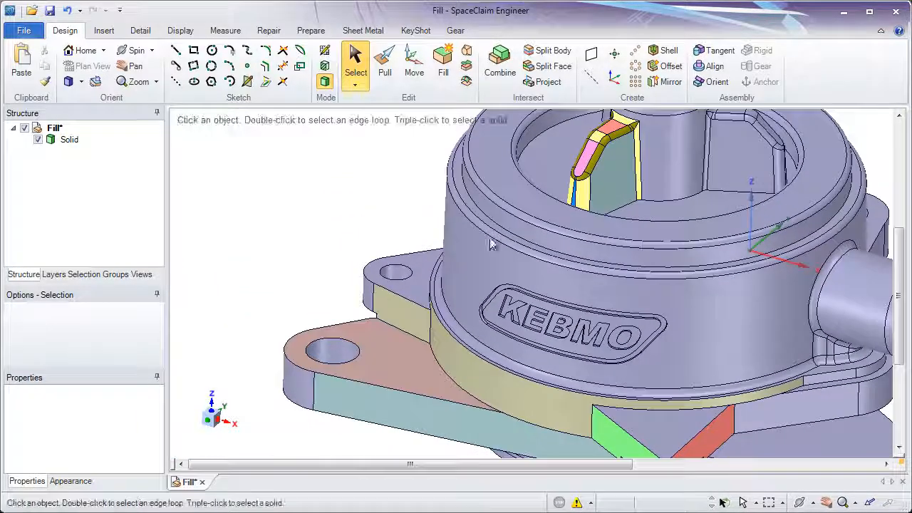
{"action": "middle_click_drag", "start_coordinate": [633, 305], "coordinate": [365, 244], "text": "shift"}
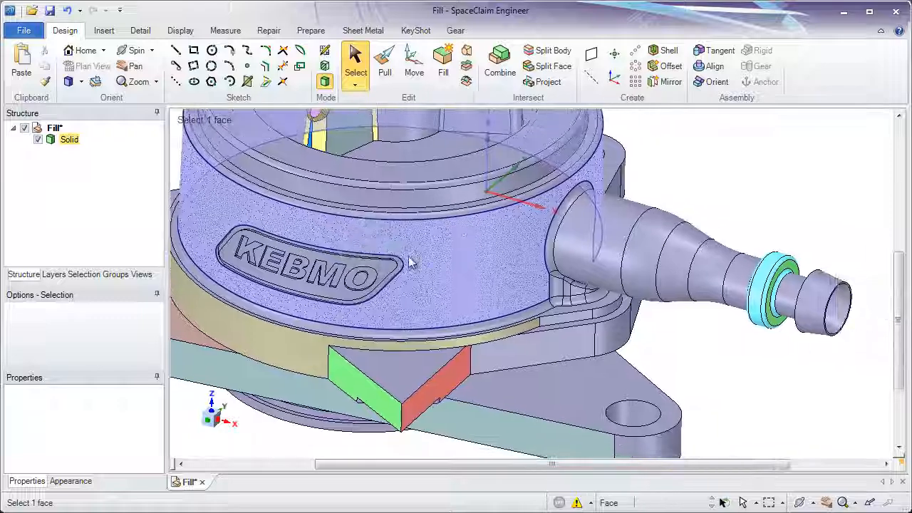
{"action": "middle_click_drag", "start_coordinate": [736, 292], "coordinate": [647, 383], "text": "ctrl"}
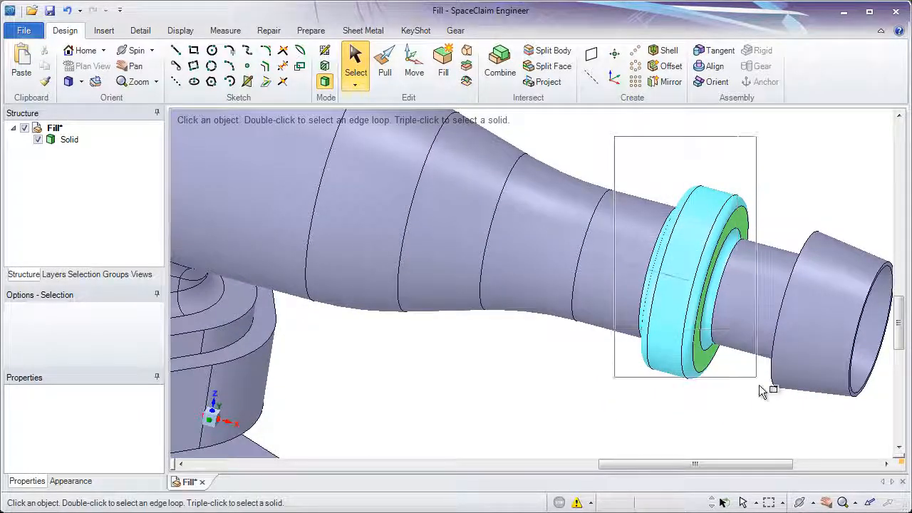
{"action": "left_click_drag", "start_coordinate": [759, 387], "coordinate": [768, 431]}
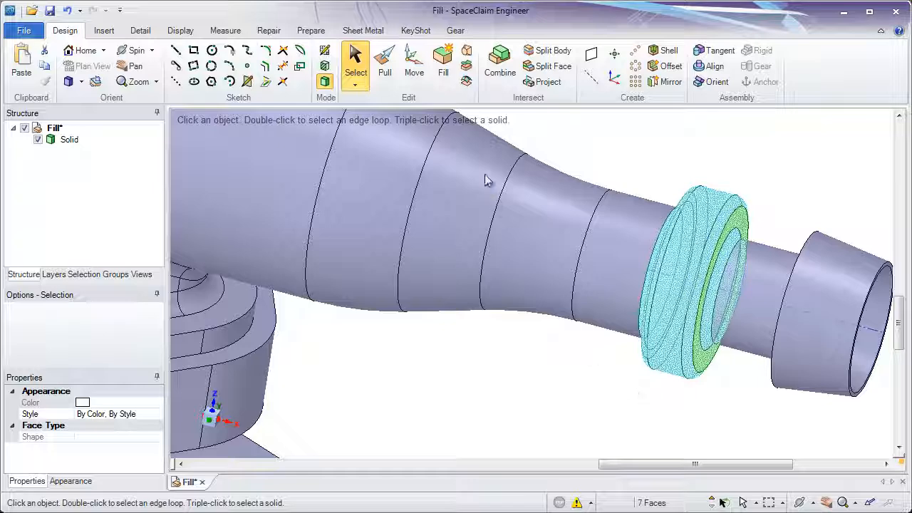
{"action": "left_click", "coordinate": [452, 139]}
{"action": "left_click", "coordinate": [444, 74]}
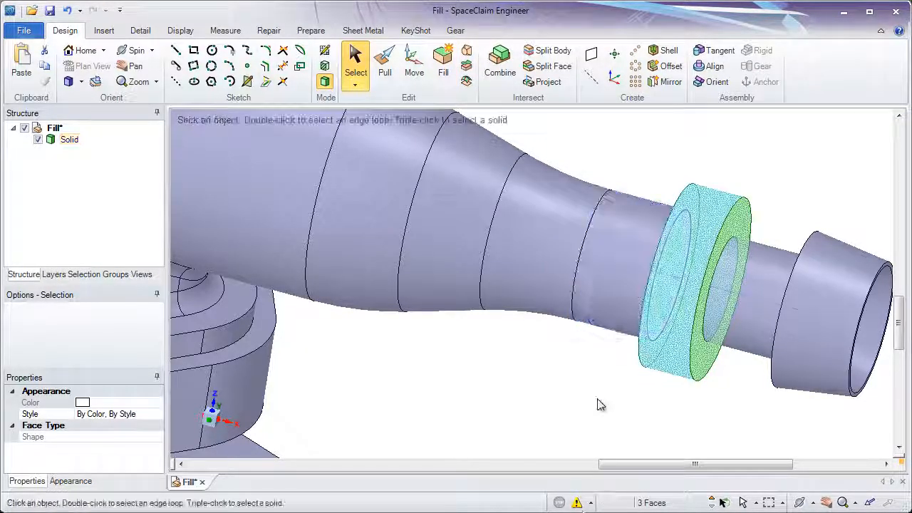
Step: Check the latest status log entry and its faces on the outlet pipe, and undo the collar fill
{"action": "left_click", "coordinate": [592, 503]}
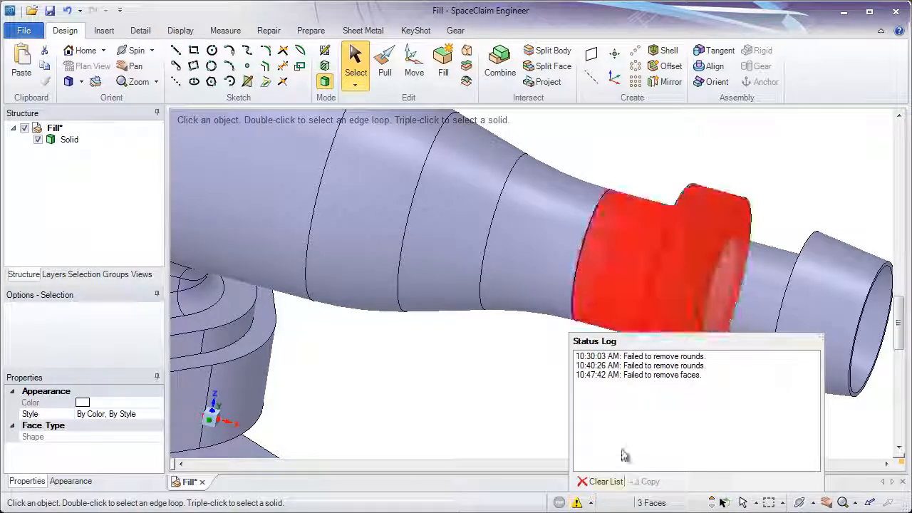
{"action": "left_click", "coordinate": [675, 375]}
{"action": "left_click", "coordinate": [531, 371]}
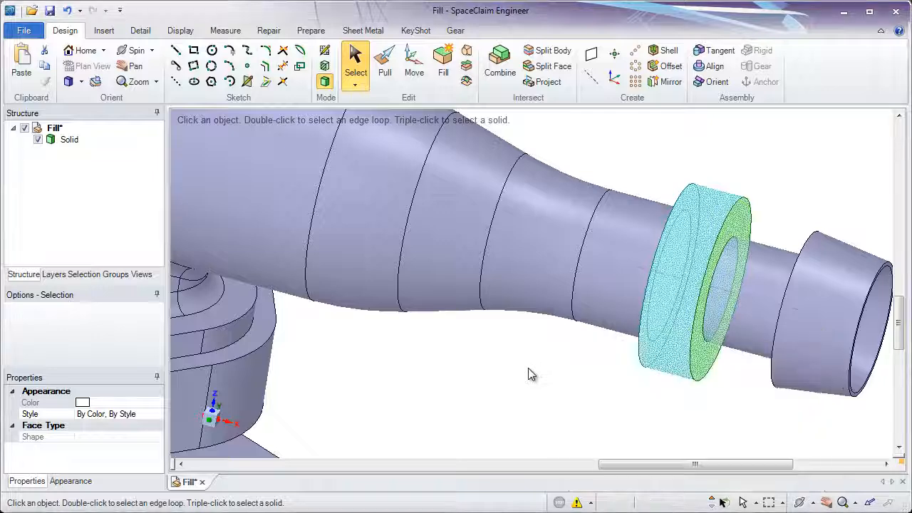
{"action": "left_click", "coordinate": [68, 11]}
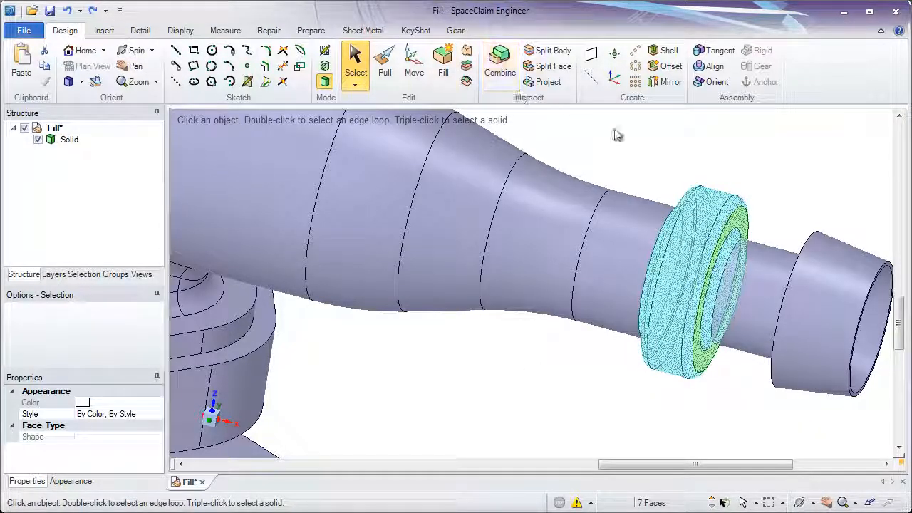
{"action": "left_click", "coordinate": [631, 146]}
{"action": "scroll", "coordinate": [798, 281], "scroll_direction": "up", "scroll_amount": 2}
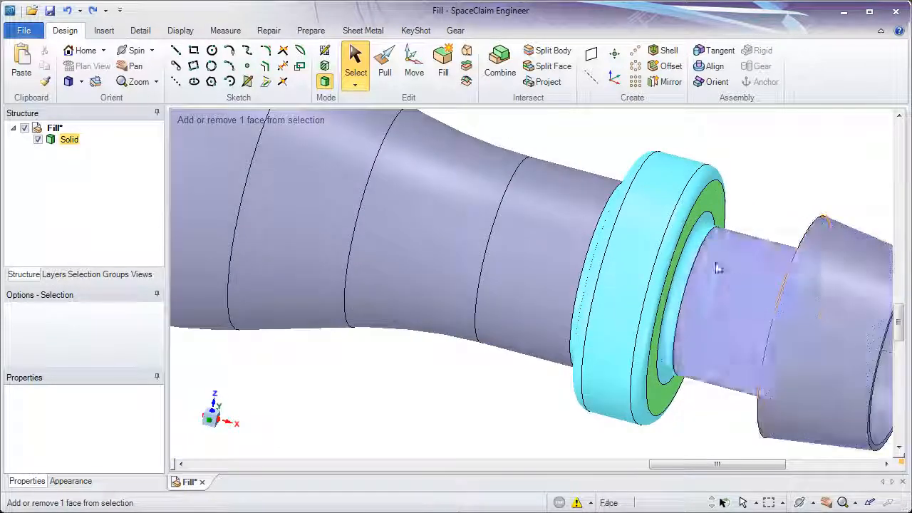
{"action": "left_click", "coordinate": [659, 196]}
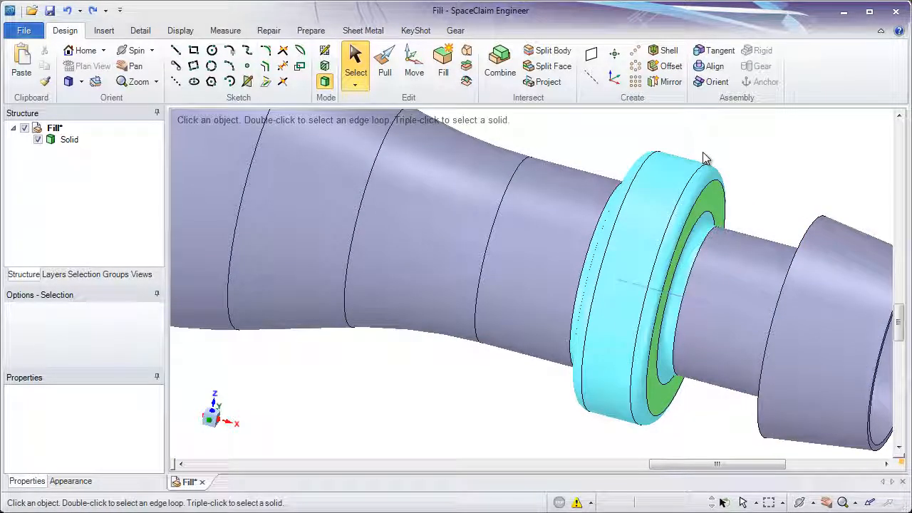
Step: Select all the cyan collar faces, exclude the green end face from the selection, and remove the collar from the outlet pipe with Fill
{"action": "middle_click_drag", "start_coordinate": [676, 174], "coordinate": [644, 156]}
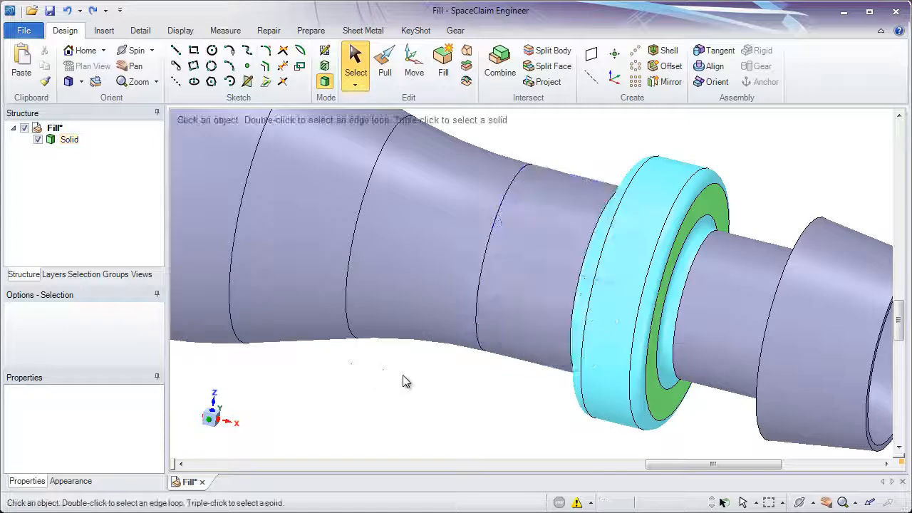
{"action": "middle_click_drag", "start_coordinate": [403, 381], "coordinate": [428, 334]}
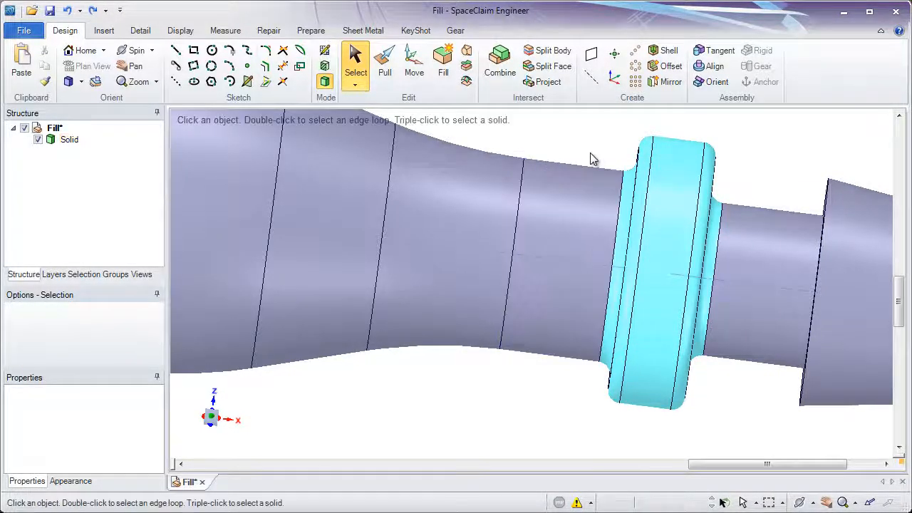
{"action": "middle_click_drag", "start_coordinate": [589, 153], "coordinate": [561, 165]}
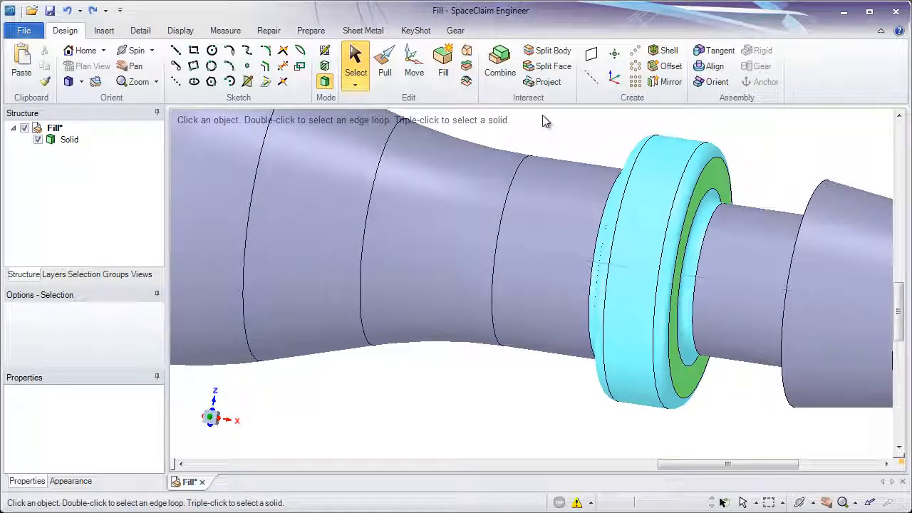
{"action": "left_click_drag", "start_coordinate": [542, 115], "coordinate": [764, 454]}
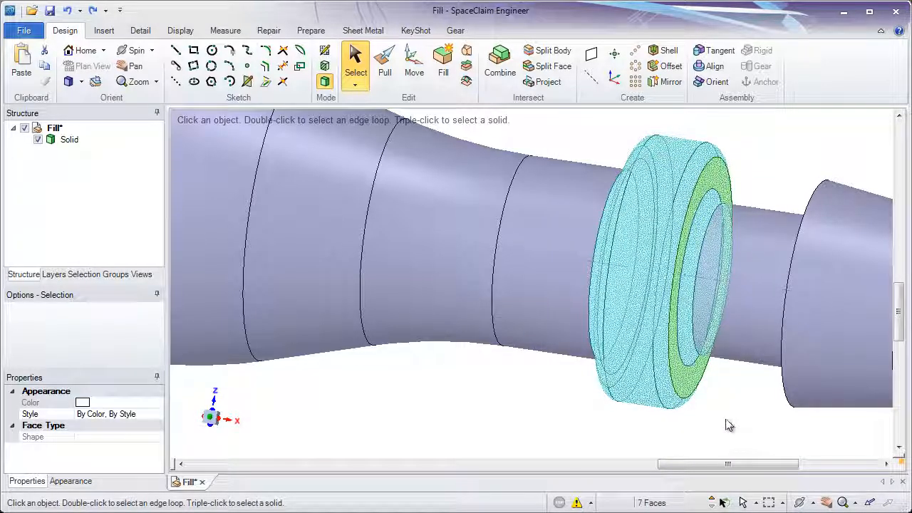
{"action": "left_click", "coordinate": [687, 385], "text": "ctrl"}
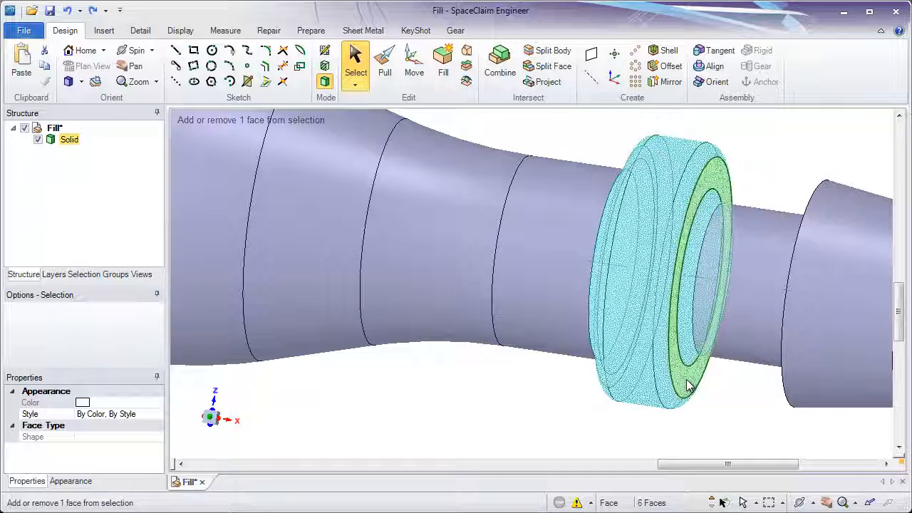
{"action": "middle_click_drag", "start_coordinate": [734, 420], "coordinate": [762, 410]}
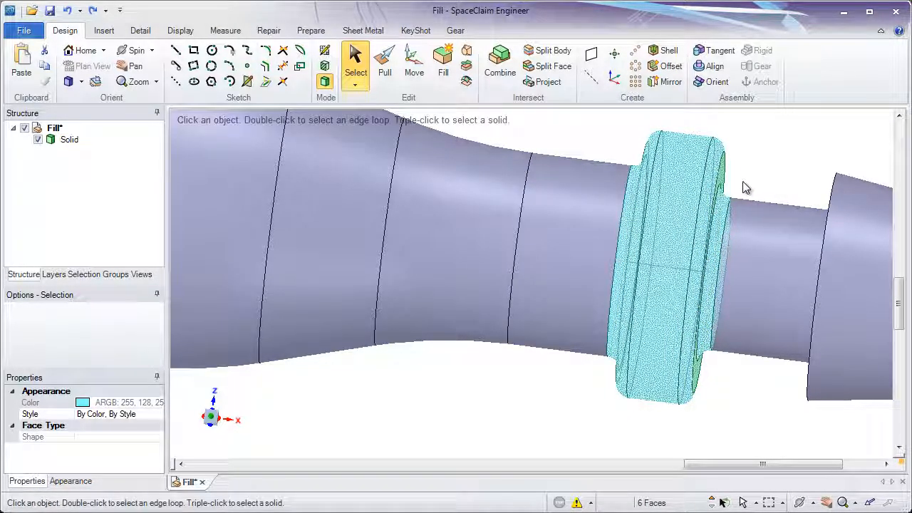
{"action": "left_click", "coordinate": [443, 71]}
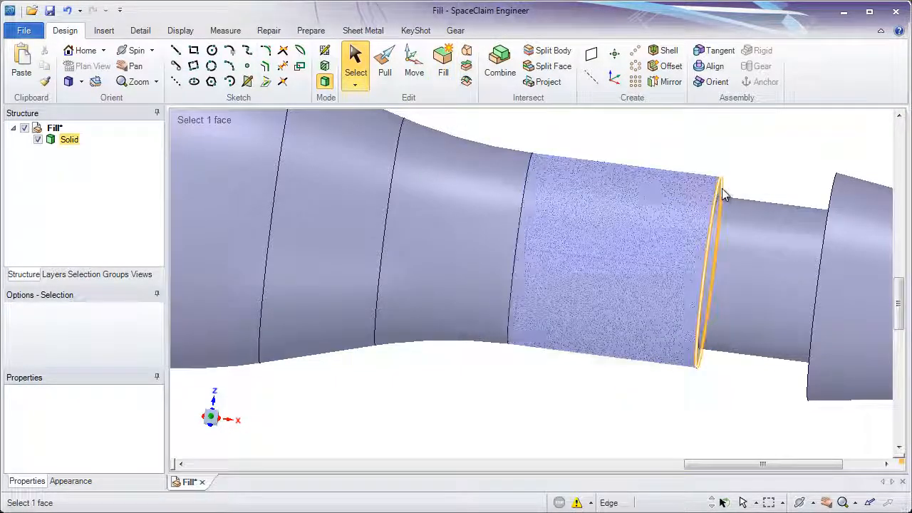
{"action": "middle_click_drag", "start_coordinate": [717, 184], "coordinate": [754, 216]}
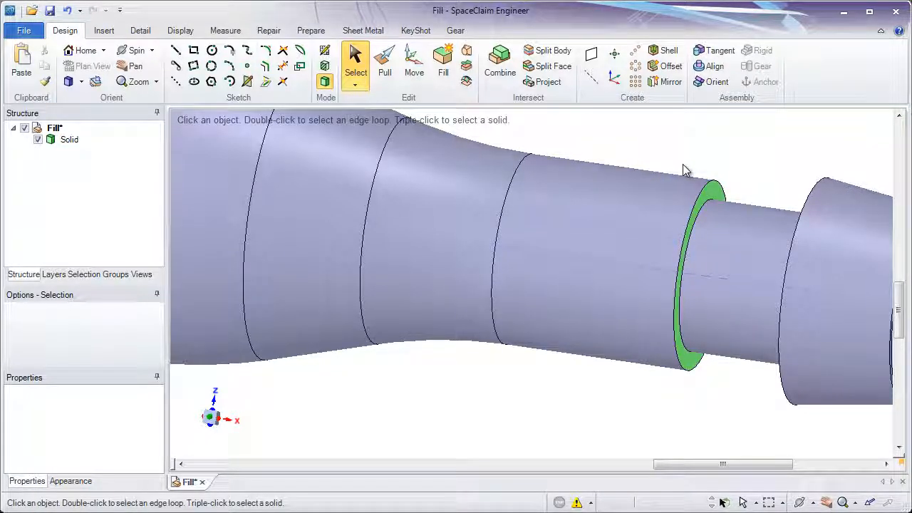
{"action": "left_click", "coordinate": [555, 330]}
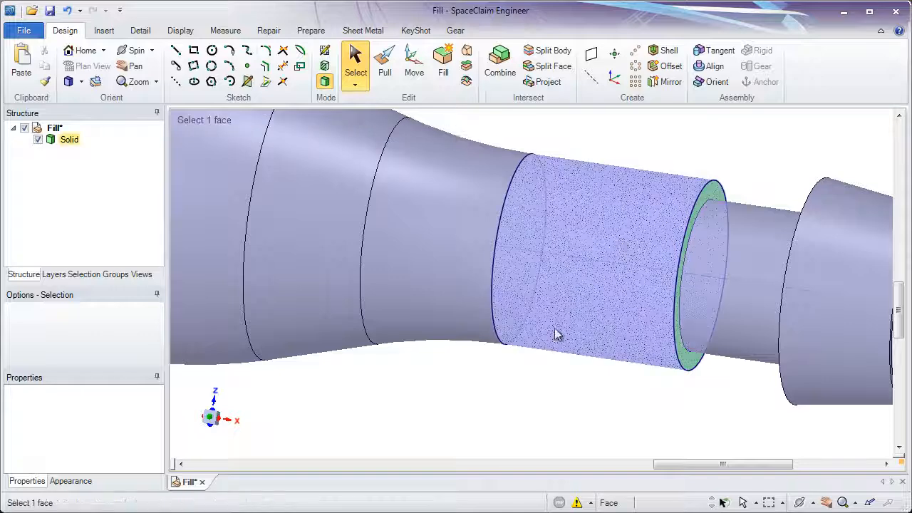
{"action": "left_click", "coordinate": [453, 404]}
Step: Try removing only the 1 mm round along one side of the rib's pink sloped face inside the housing with Fill
{"action": "middle_click_drag", "start_coordinate": [449, 404], "coordinate": [378, 293], "text": "ctrl"}
{"action": "middle_click_drag", "start_coordinate": [381, 294], "coordinate": [731, 280], "text": "shift"}
{"action": "middle_click_drag", "start_coordinate": [617, 264], "coordinate": [618, 307]}
{"action": "middle_click_drag", "start_coordinate": [498, 177], "coordinate": [472, 292], "text": "ctrl"}
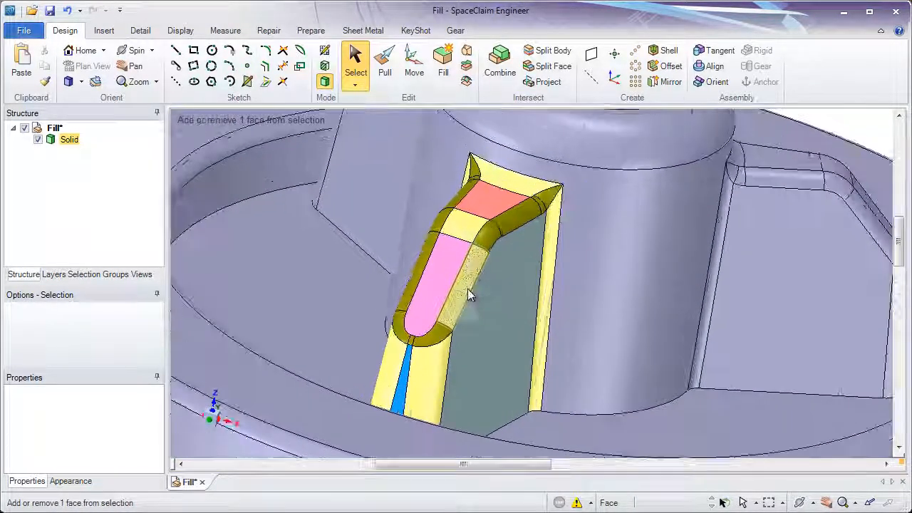
{"action": "middle_click_drag", "start_coordinate": [511, 231], "coordinate": [483, 257]}
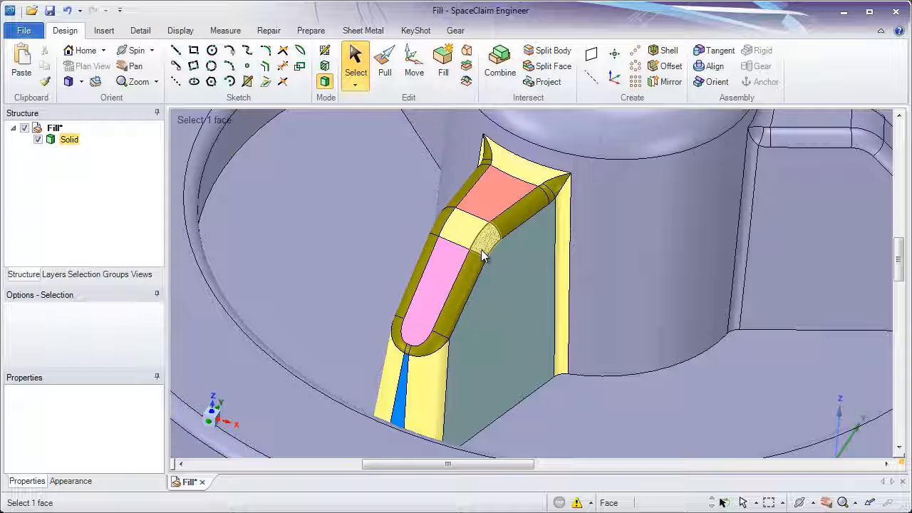
{"action": "scroll", "coordinate": [527, 214], "scroll_direction": "up", "scroll_amount": 2}
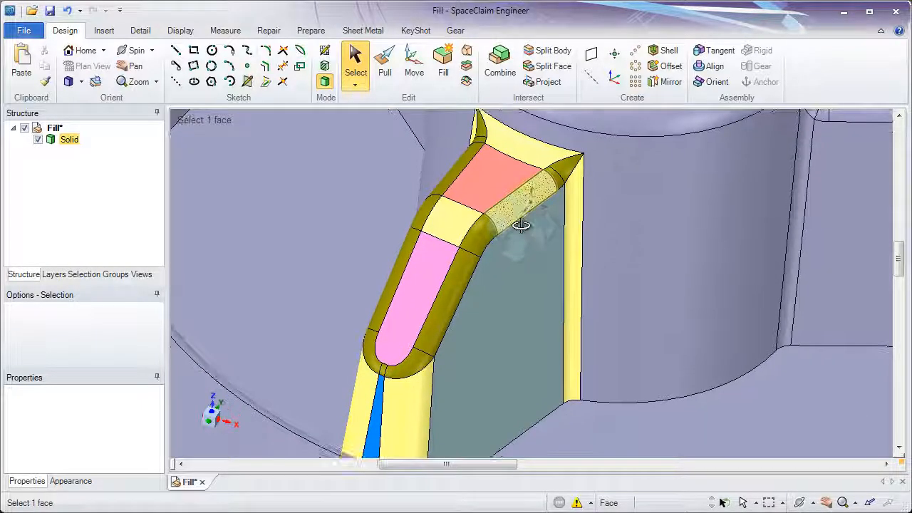
{"action": "left_click", "coordinate": [464, 281]}
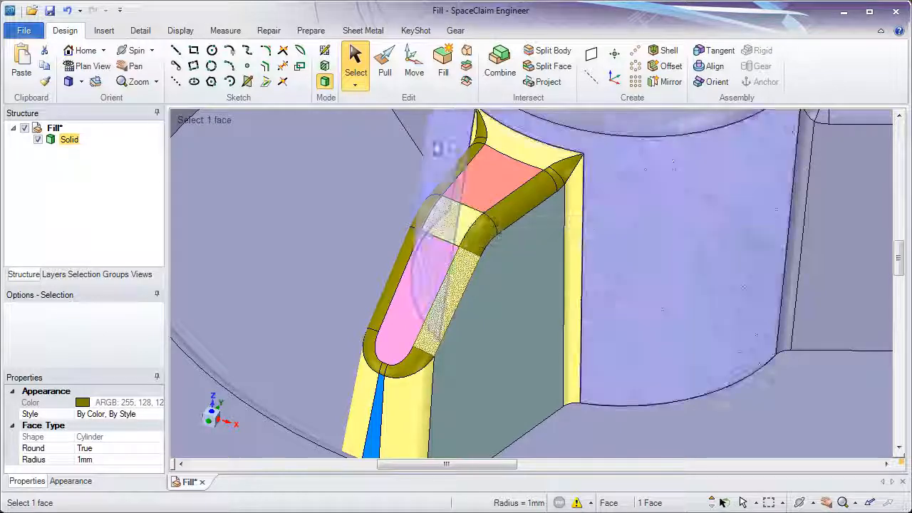
{"action": "left_click", "coordinate": [443, 72]}
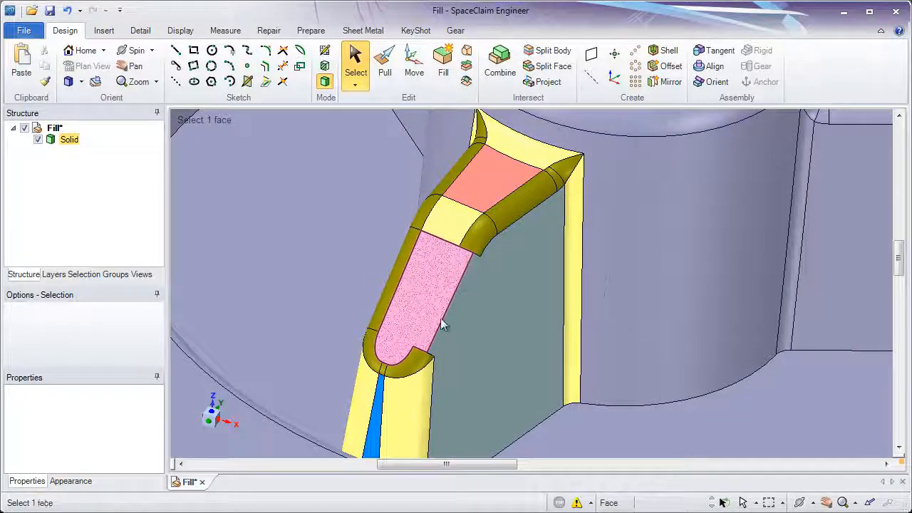
{"action": "middle_click_drag", "start_coordinate": [460, 282], "coordinate": [443, 296]}
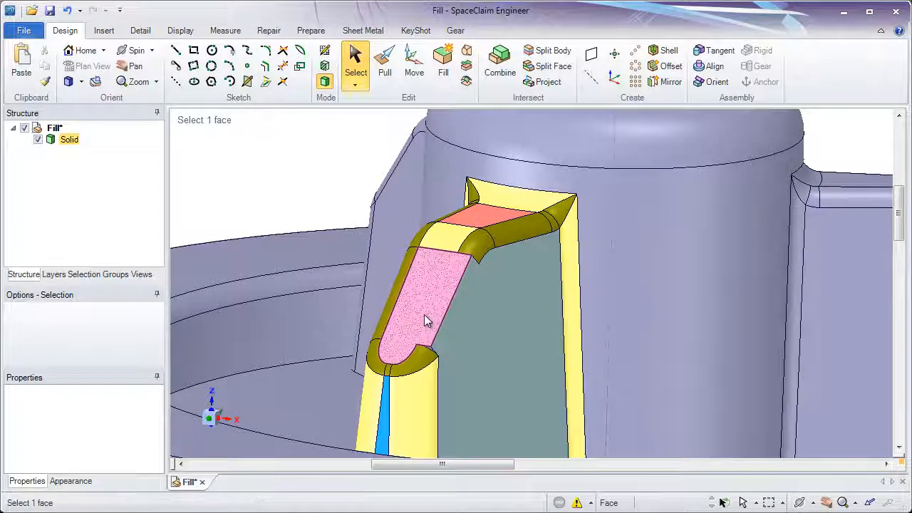
Step: Undo the rib round fill and try filling only the pointed round face where the rib's upper end meets the central boss
{"action": "left_click", "coordinate": [69, 11]}
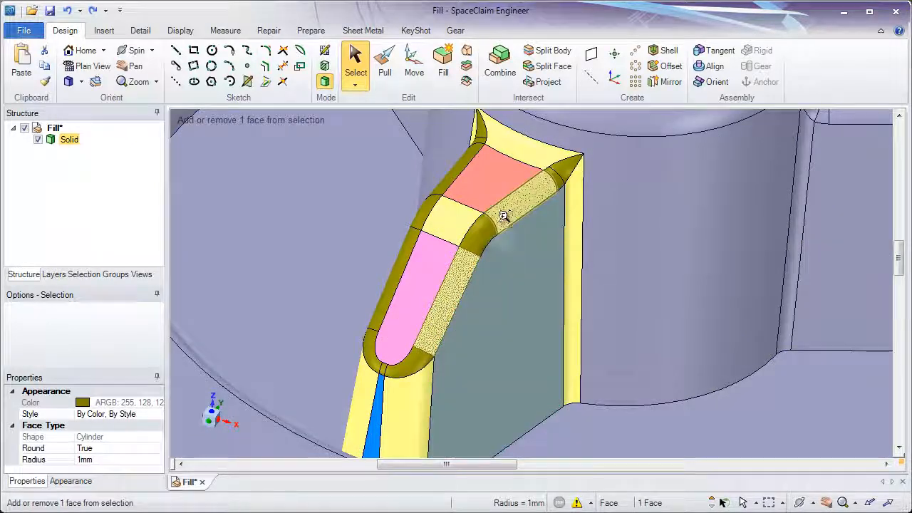
{"action": "middle_click_drag", "start_coordinate": [503, 212], "coordinate": [518, 247], "text": "ctrl"}
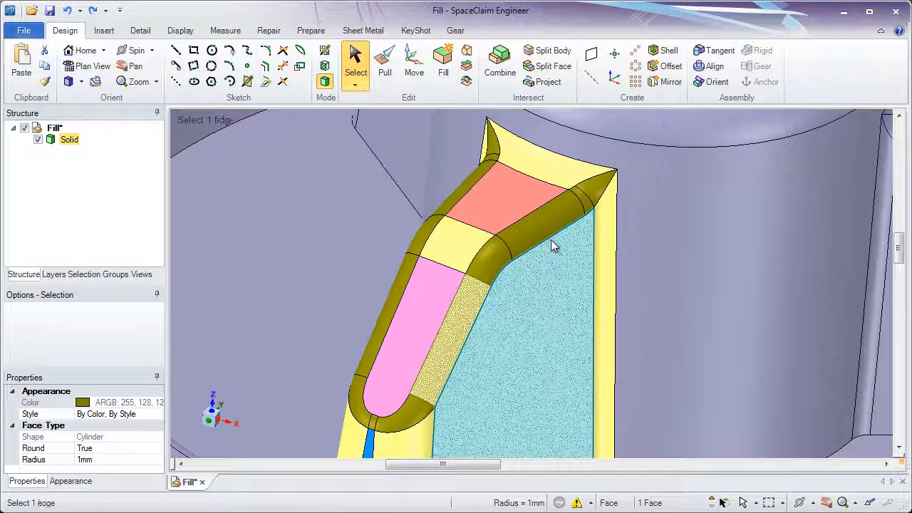
{"action": "left_click", "coordinate": [598, 194]}
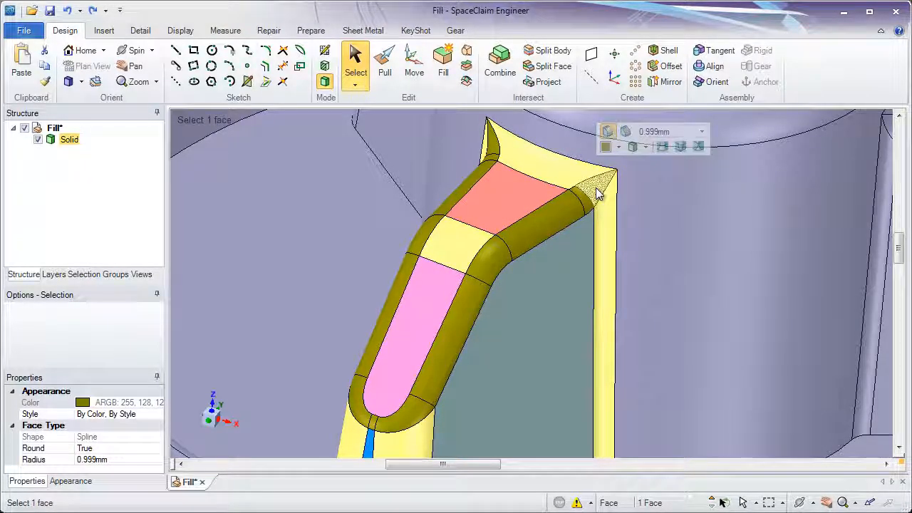
{"action": "left_click", "coordinate": [444, 74]}
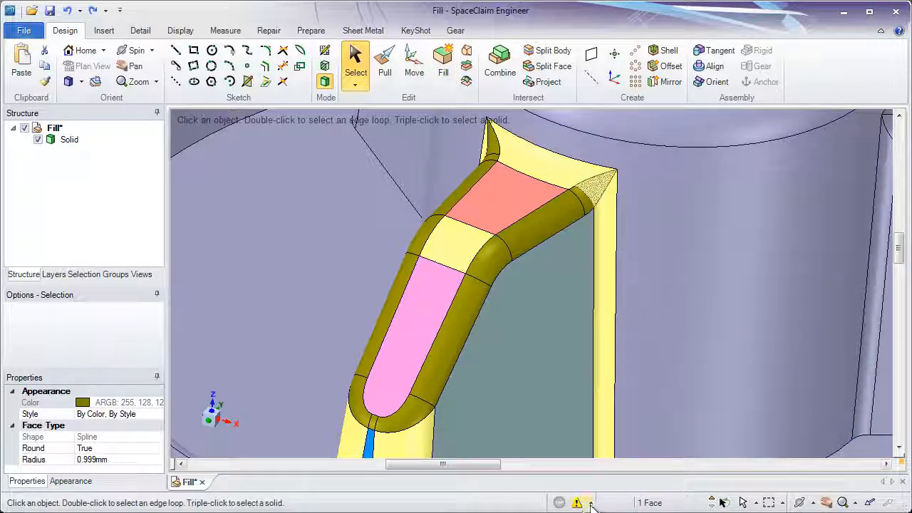
Step: Check the status log, select the complete set of olive rounds around the rib, and remove them together with Fill
{"action": "left_click", "coordinate": [591, 504]}
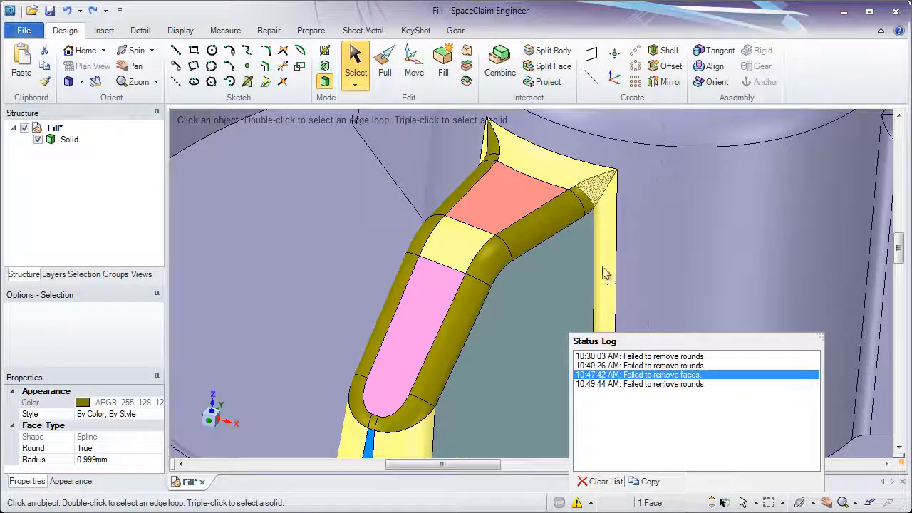
{"action": "left_click", "coordinate": [554, 220]}
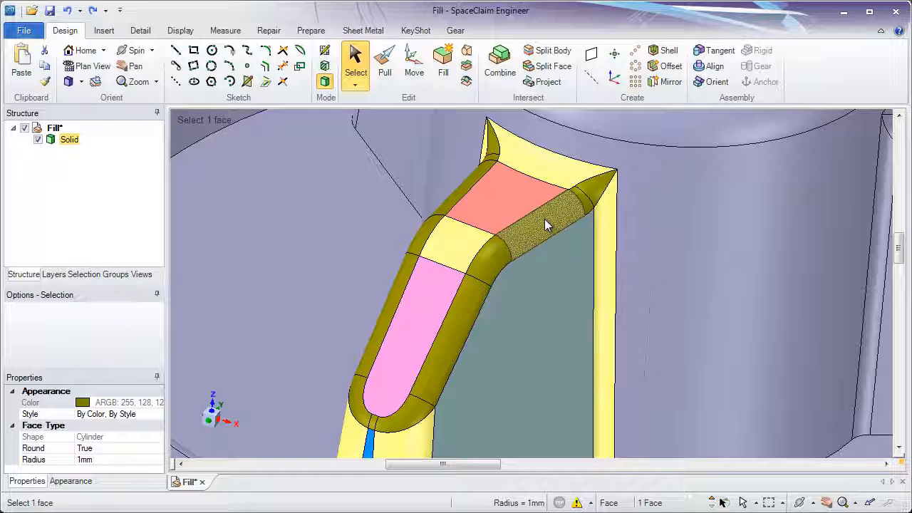
{"action": "double_click", "coordinate": [546, 225]}
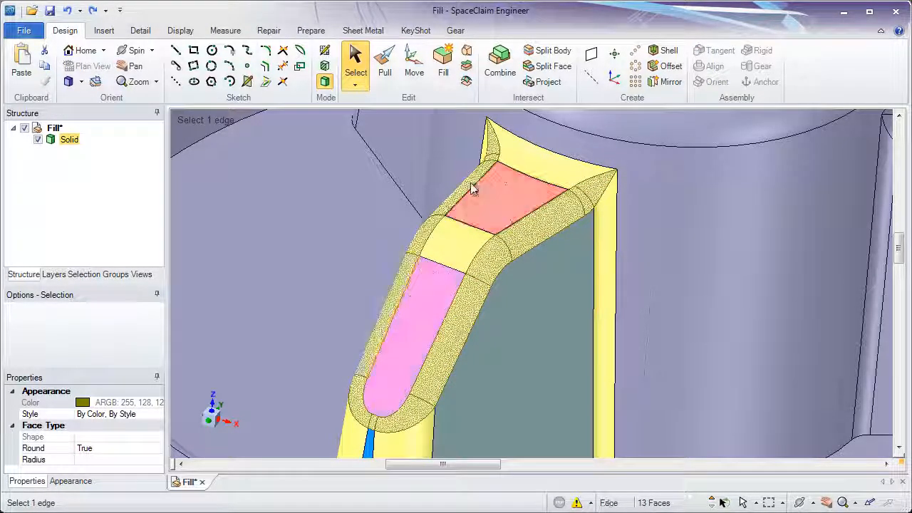
{"action": "left_click", "coordinate": [443, 79]}
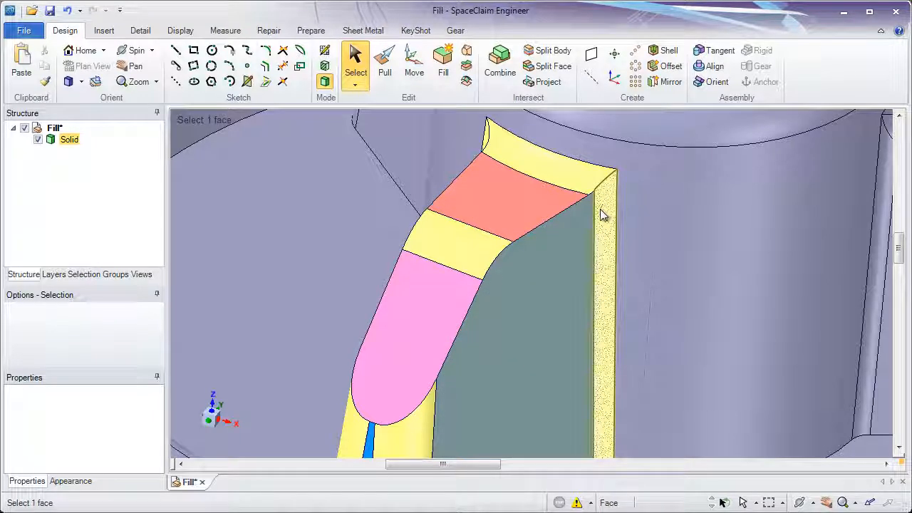
Step: Select the three yellow round faces where the rib meets the central boss and remove them with Fill
{"action": "left_click", "coordinate": [600, 215]}
{"action": "left_click", "coordinate": [514, 163], "text": "ctrl"}
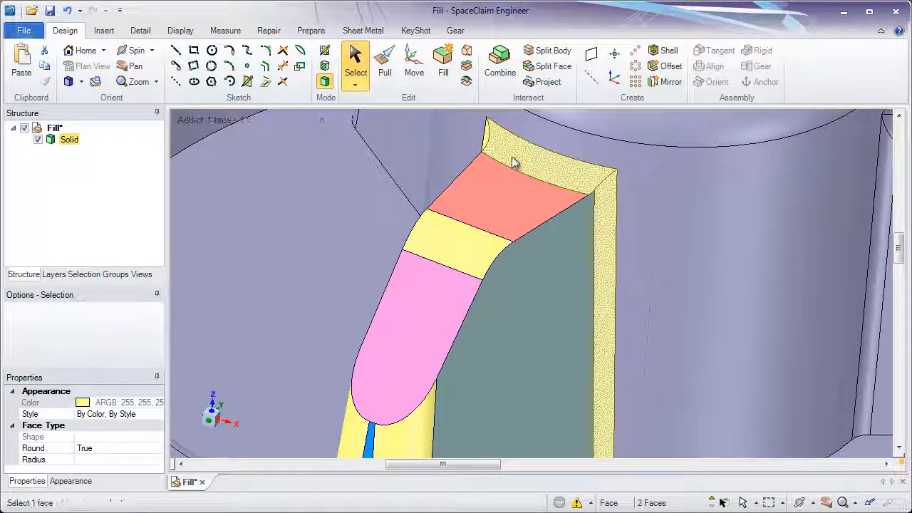
{"action": "middle_click_drag", "start_coordinate": [514, 163], "coordinate": [489, 153]}
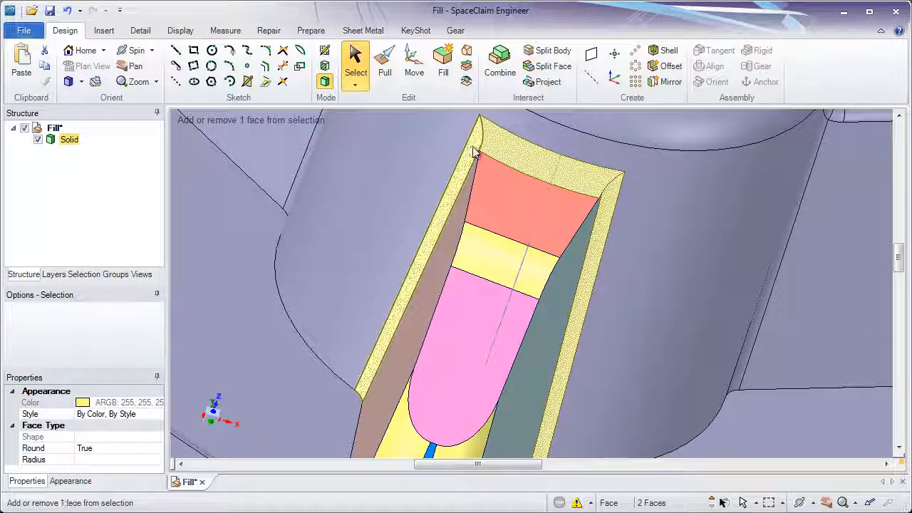
{"action": "left_click", "coordinate": [465, 131], "text": "ctrl"}
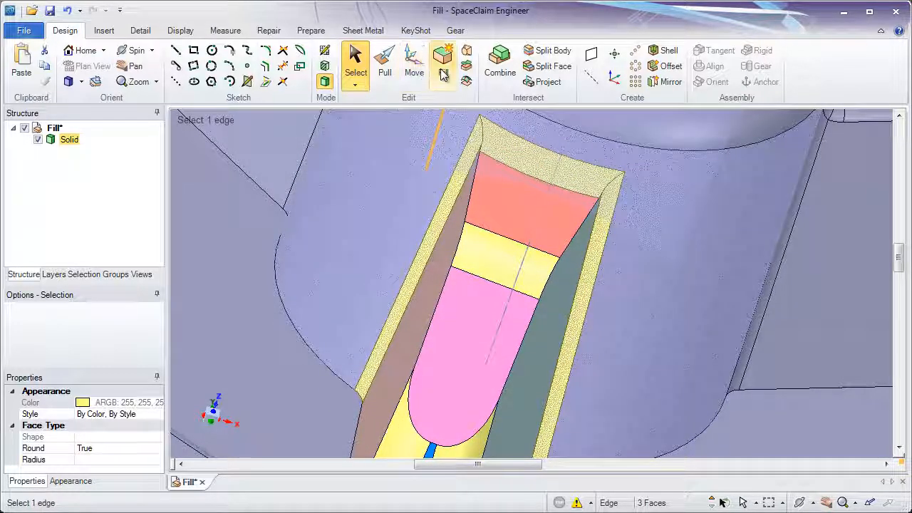
{"action": "left_click", "coordinate": [443, 74]}
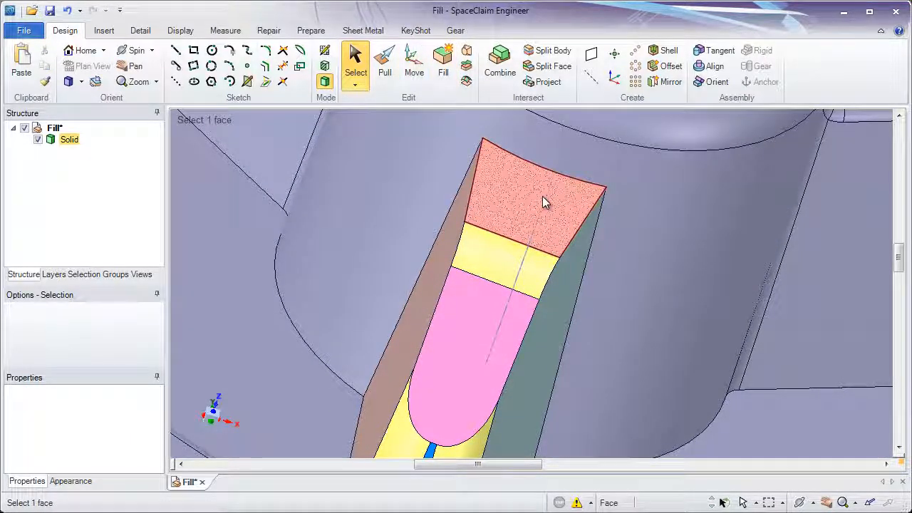
Step: Use Pull to add a 1 mm round along the whole outer edge chain of the rib's top faces
{"action": "middle_click_drag", "start_coordinate": [543, 199], "coordinate": [484, 182]}
{"action": "left_click", "coordinate": [483, 182]}
{"action": "left_click", "coordinate": [383, 71]}
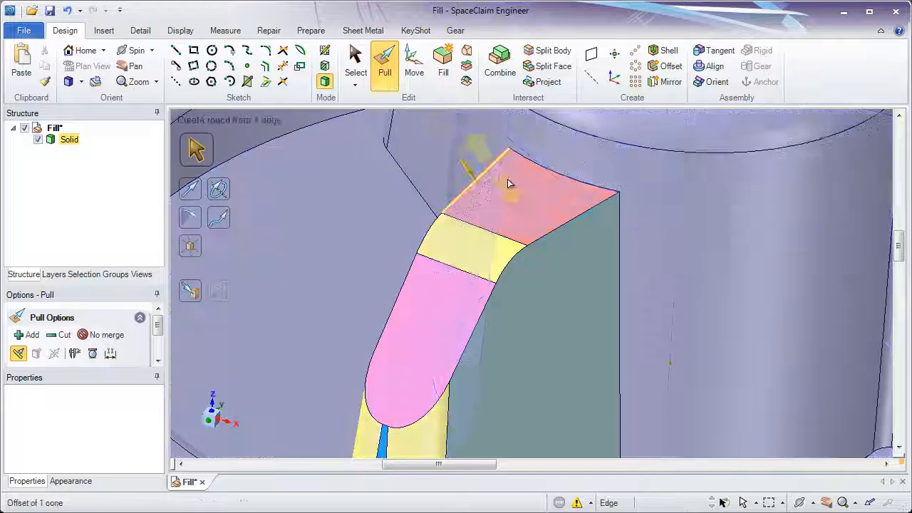
{"action": "double_click", "coordinate": [567, 227]}
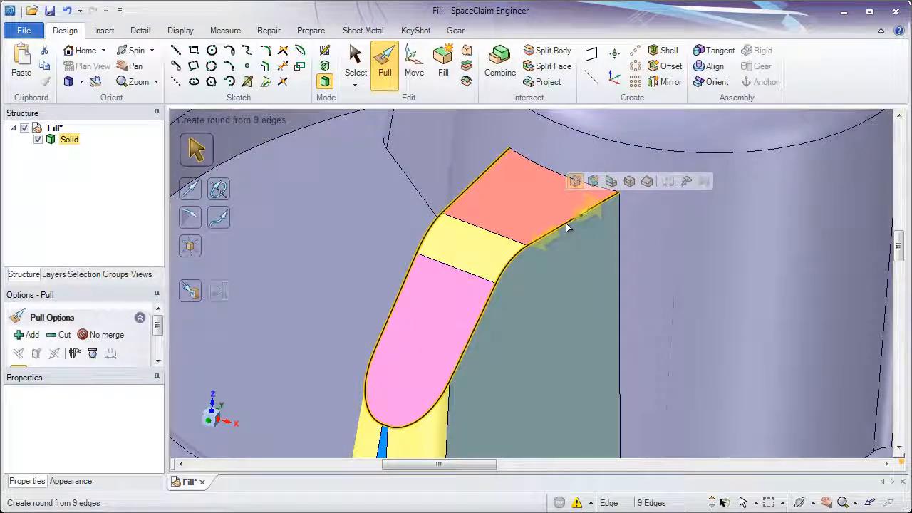
{"action": "type", "text": "1"}
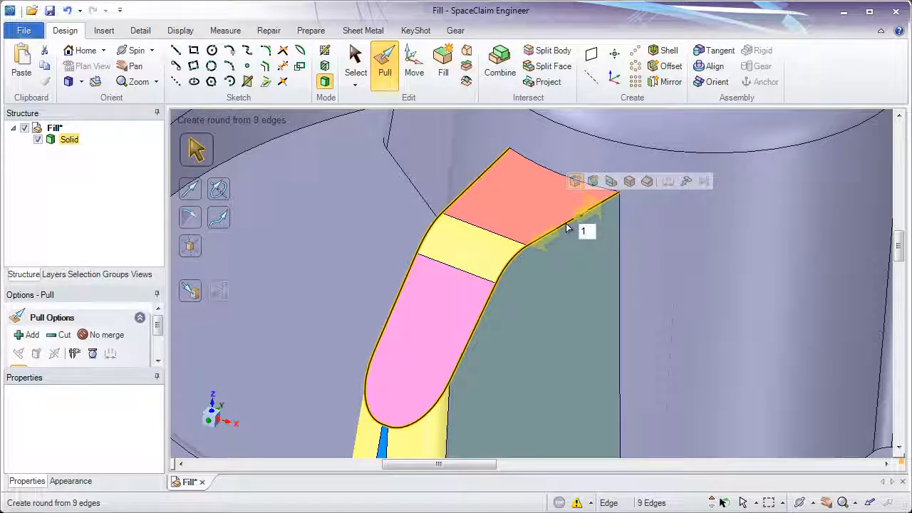
{"action": "key", "text": "Return"}
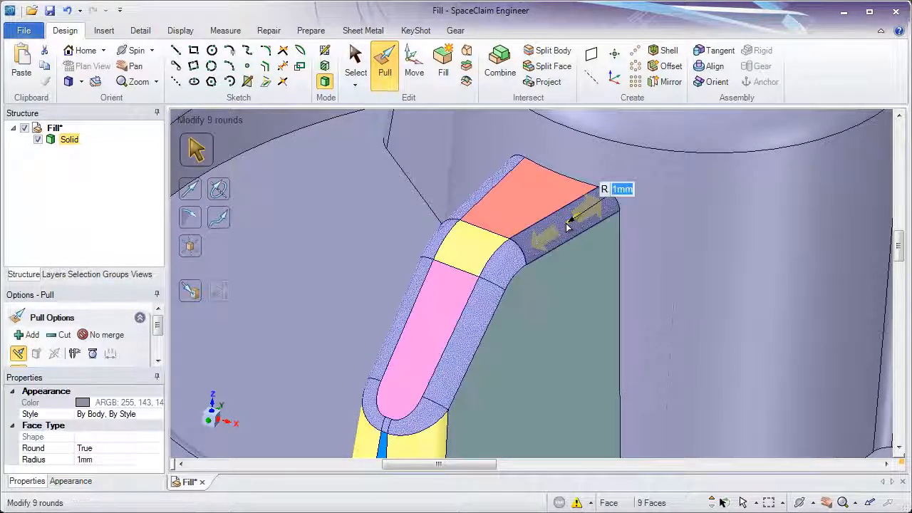
Step: Add a 1 mm round along the edge chain where the rib meets the central boss
{"action": "double_click", "coordinate": [563, 179]}
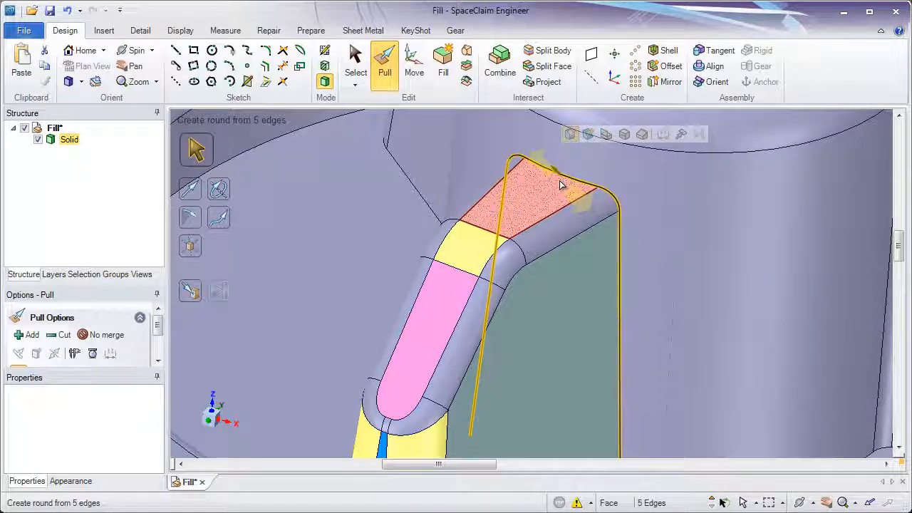
{"action": "type", "text": "1"}
{"action": "key", "text": "Return"}
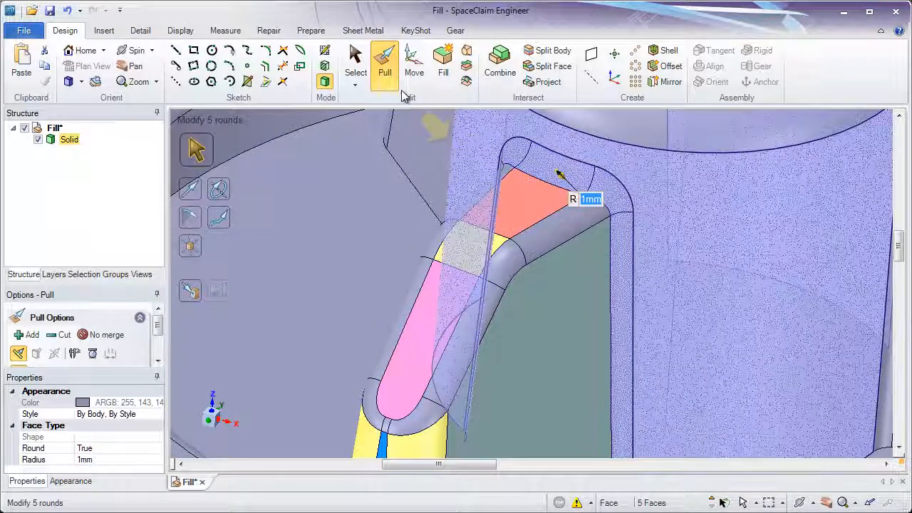
{"action": "left_click", "coordinate": [355, 64]}
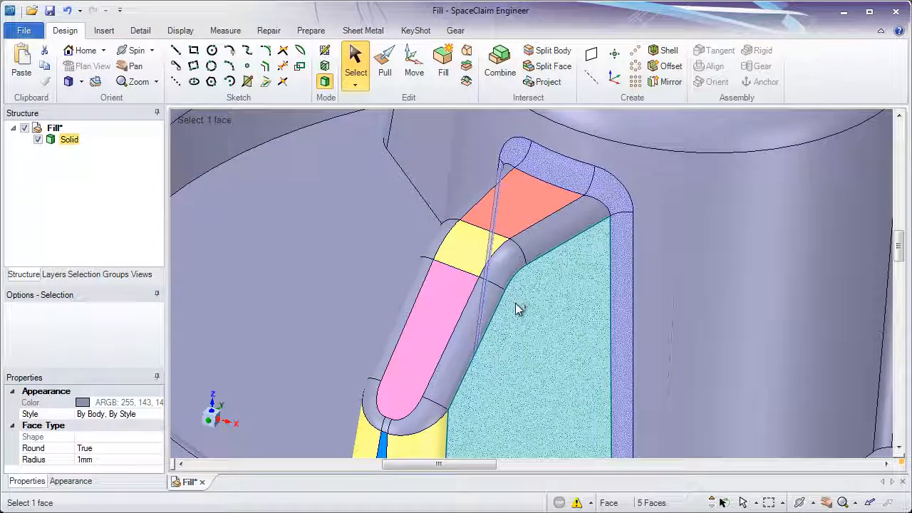
Step: On the housing's underside, select all faces of the ribbed pocket in the flange arm nearest the outlet pipe and remove it with Fill
{"action": "middle_click_drag", "start_coordinate": [518, 309], "coordinate": [497, 175], "text": "ctrl"}
{"action": "middle_click_drag", "start_coordinate": [421, 235], "coordinate": [388, 179], "text": "ctrl"}
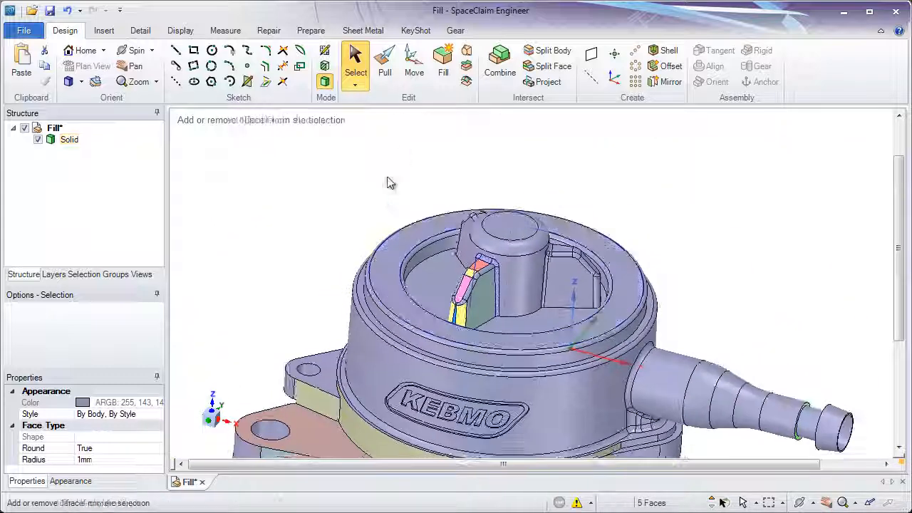
{"action": "left_click", "coordinate": [388, 181]}
{"action": "middle_click_drag", "start_coordinate": [451, 265], "coordinate": [462, 194], "text": "ctrl"}
{"action": "middle_click_drag", "start_coordinate": [497, 339], "coordinate": [496, 222]}
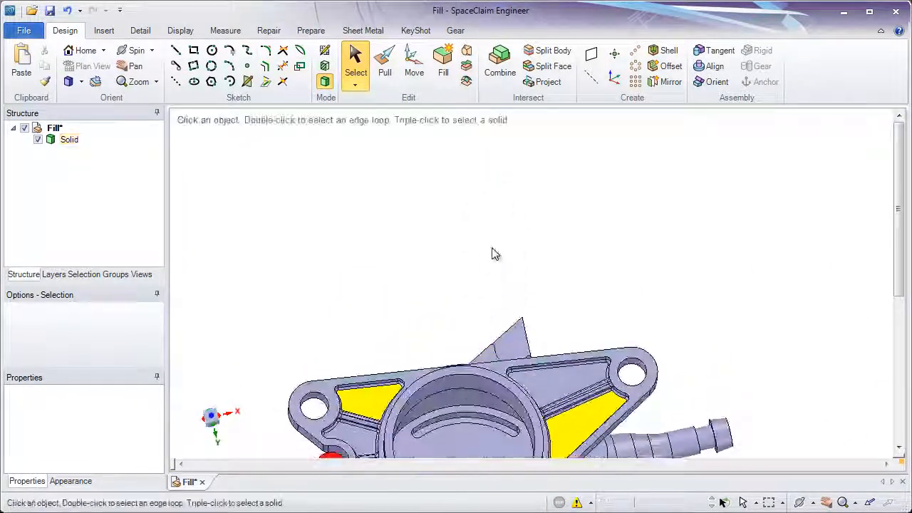
{"action": "middle_click_drag", "start_coordinate": [501, 365], "coordinate": [524, 233], "text": "shift"}
{"action": "middle_click_drag", "start_coordinate": [503, 344], "coordinate": [511, 293]}
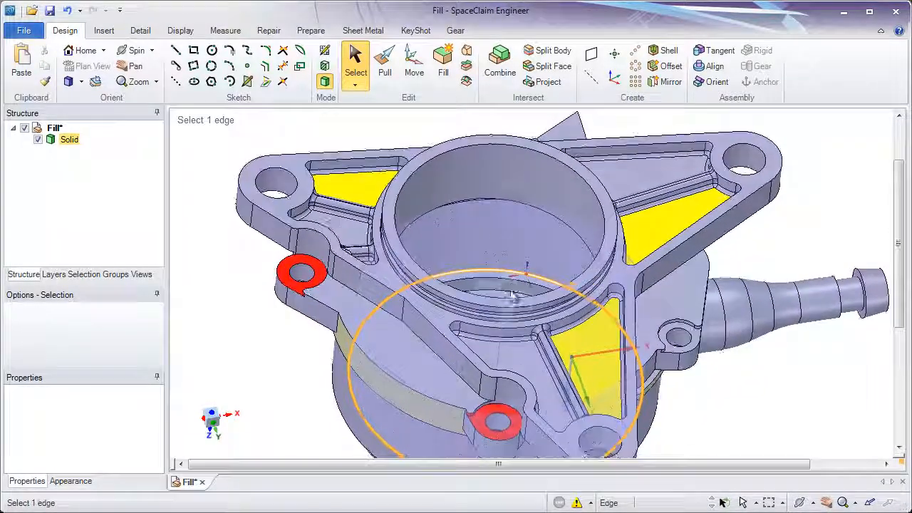
{"action": "left_click", "coordinate": [669, 226]}
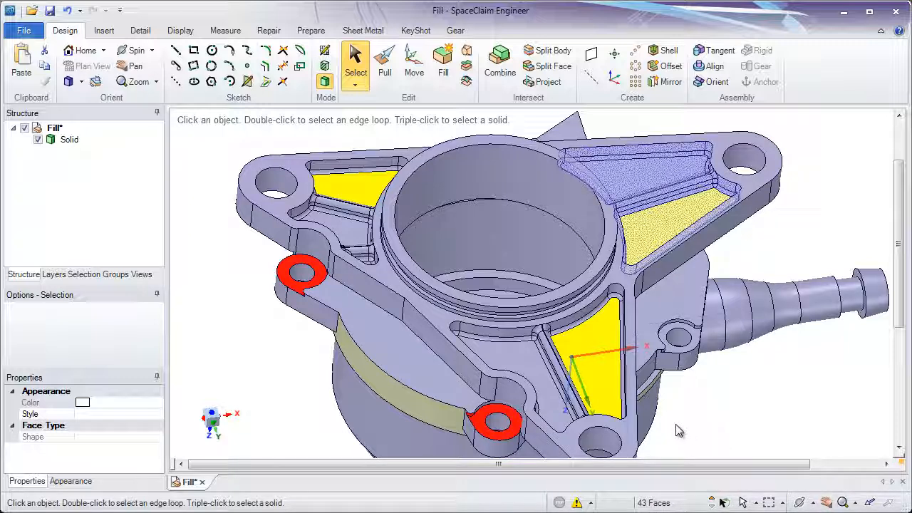
{"action": "left_click", "coordinate": [444, 79]}
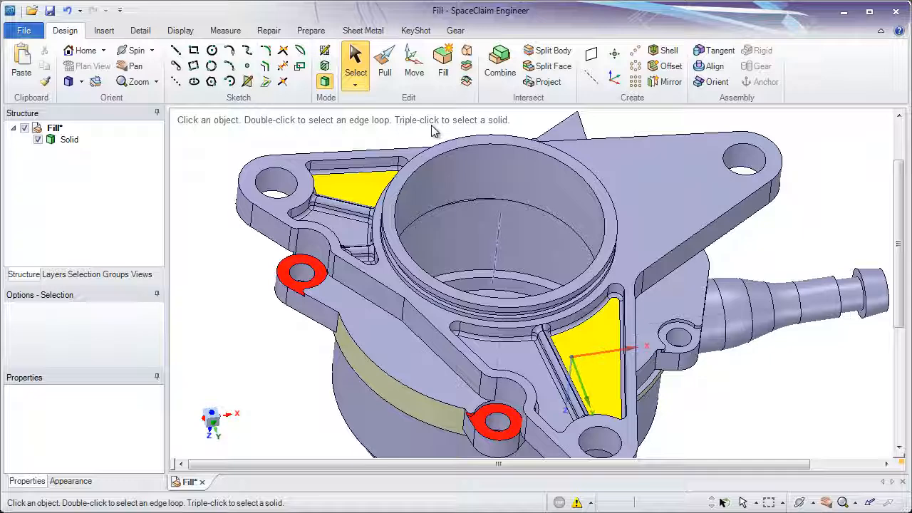
Step: Select all faces of the two remaining ribbed pockets in the flange arms together
{"action": "left_click", "coordinate": [366, 194]}
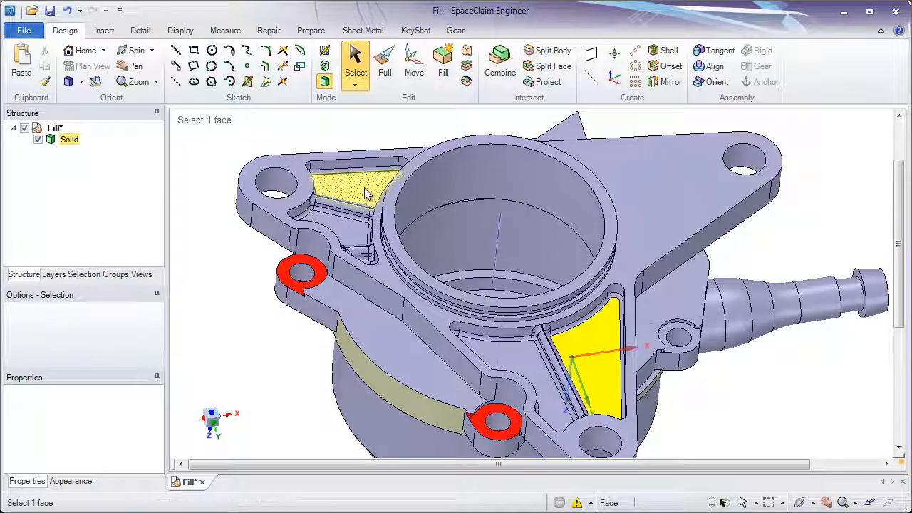
{"action": "double_click", "coordinate": [366, 193]}
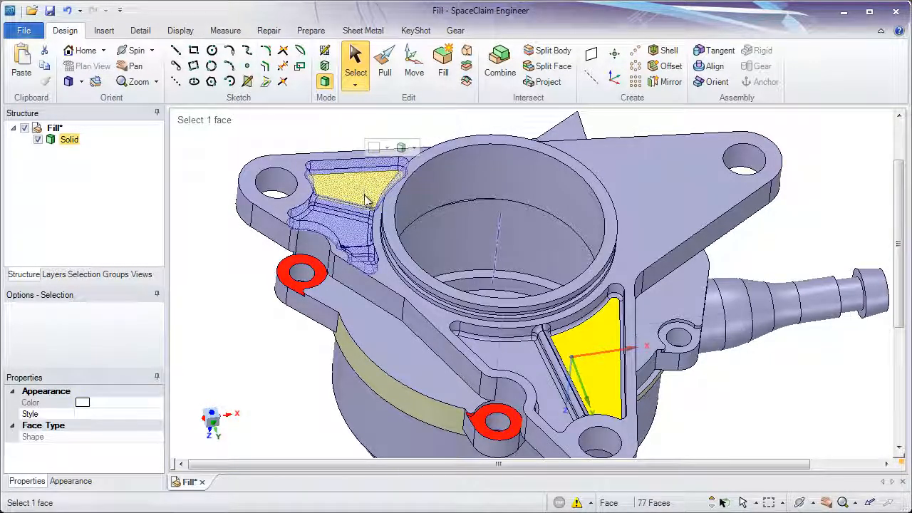
{"action": "left_click", "coordinate": [601, 343], "text": "ctrl"}
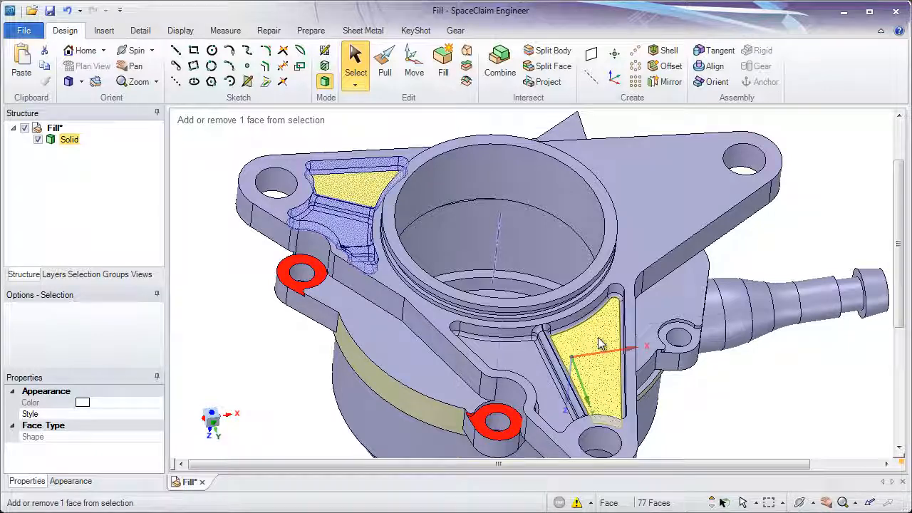
{"action": "double_click", "coordinate": [600, 343], "text": "ctrl"}
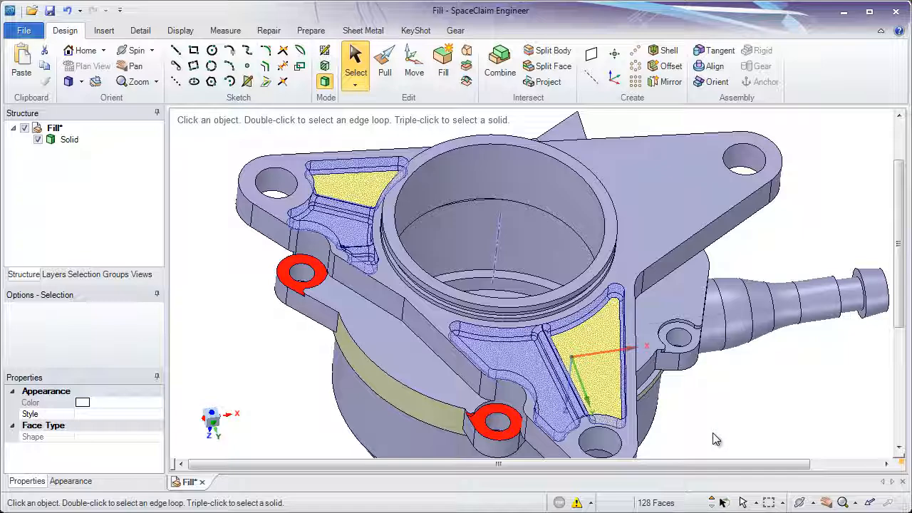
Step: Box-select the small round faces where the front pocket's rib meets the wall by the central ring and remove them with Fill
{"action": "scroll", "coordinate": [308, 180], "scroll_direction": "up", "scroll_amount": 5}
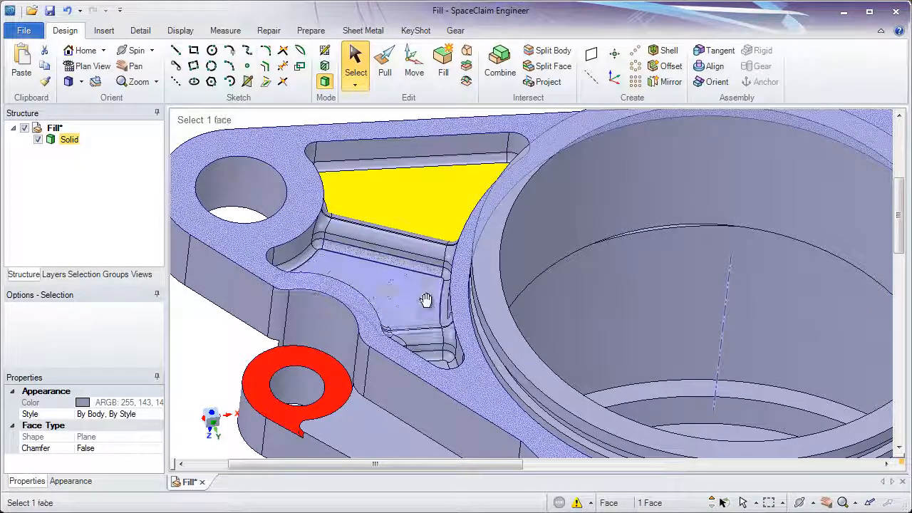
{"action": "middle_click_drag", "start_coordinate": [425, 301], "coordinate": [329, 154], "text": "shift"}
{"action": "middle_click_drag", "start_coordinate": [641, 379], "coordinate": [494, 210], "text": "shift"}
{"action": "middle_click_drag", "start_coordinate": [578, 305], "coordinate": [545, 294], "text": "shift"}
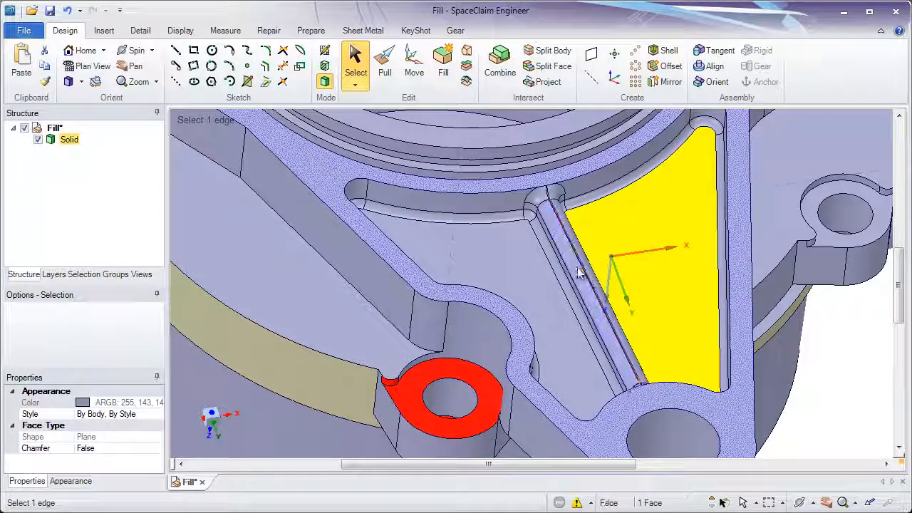
{"action": "scroll", "coordinate": [562, 247], "scroll_direction": "up", "scroll_amount": 5}
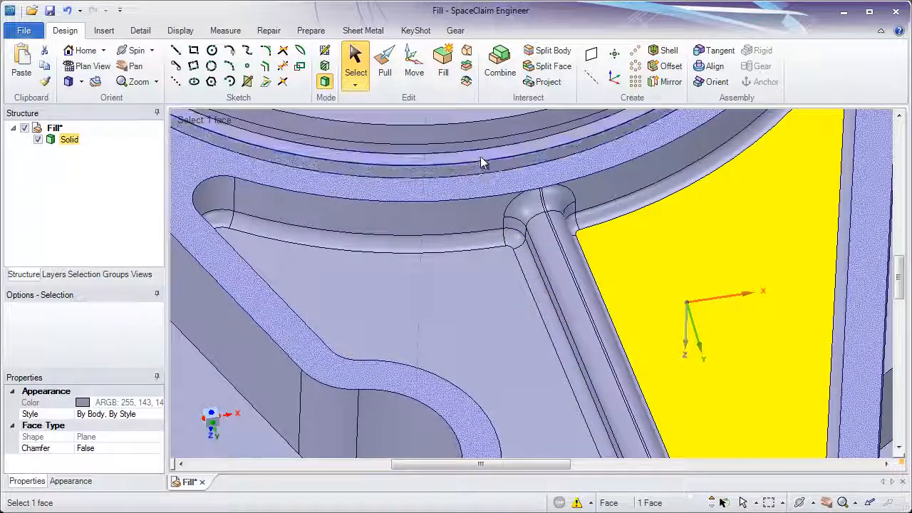
{"action": "left_click_drag", "start_coordinate": [483, 160], "coordinate": [607, 282]}
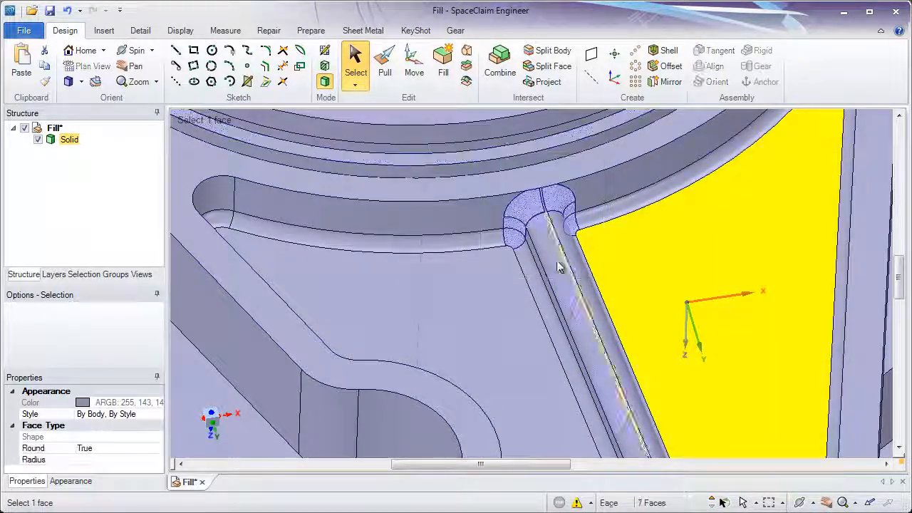
{"action": "left_click", "coordinate": [443, 68]}
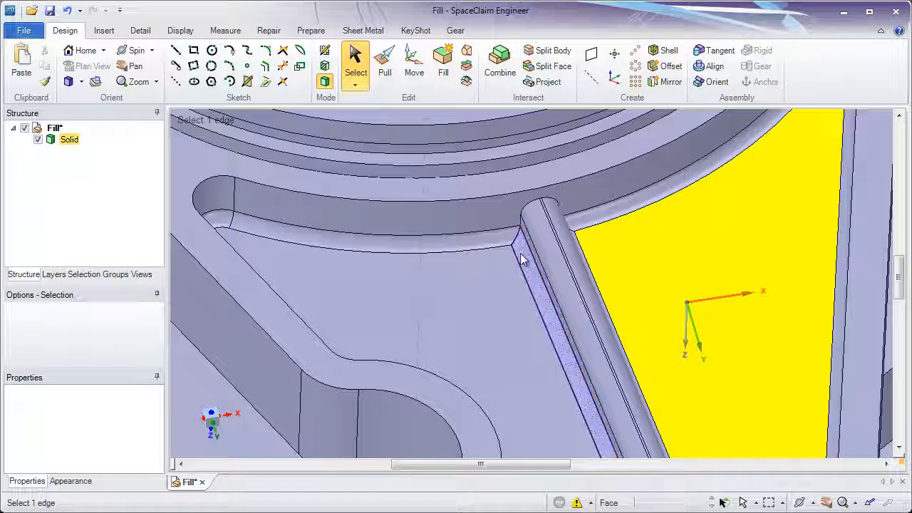
Step: Select all faces of both remaining ribbed pockets in the flange arms and remove them with Fill
{"action": "scroll", "coordinate": [544, 288], "scroll_direction": "down", "scroll_amount": 5}
{"action": "middle_click_drag", "start_coordinate": [540, 192], "coordinate": [605, 328]}
{"action": "left_click", "coordinate": [613, 338]}
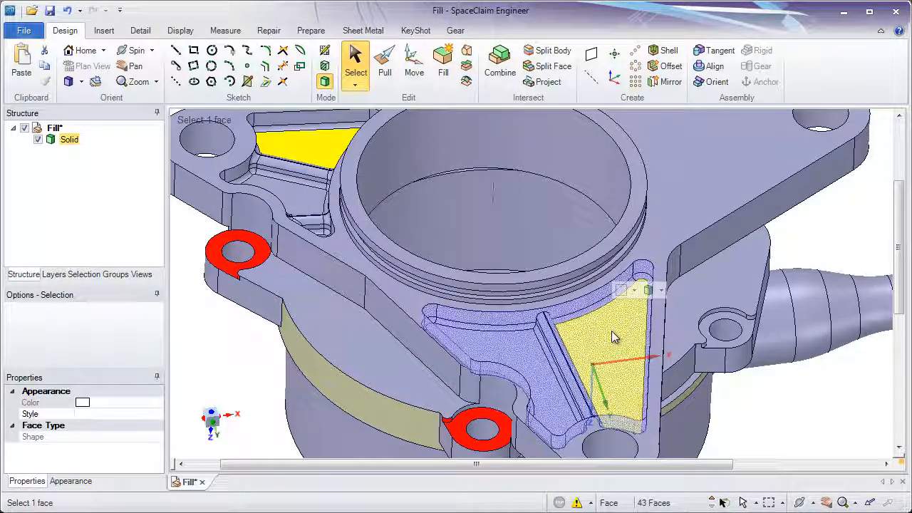
{"action": "left_click", "coordinate": [316, 153], "text": "ctrl"}
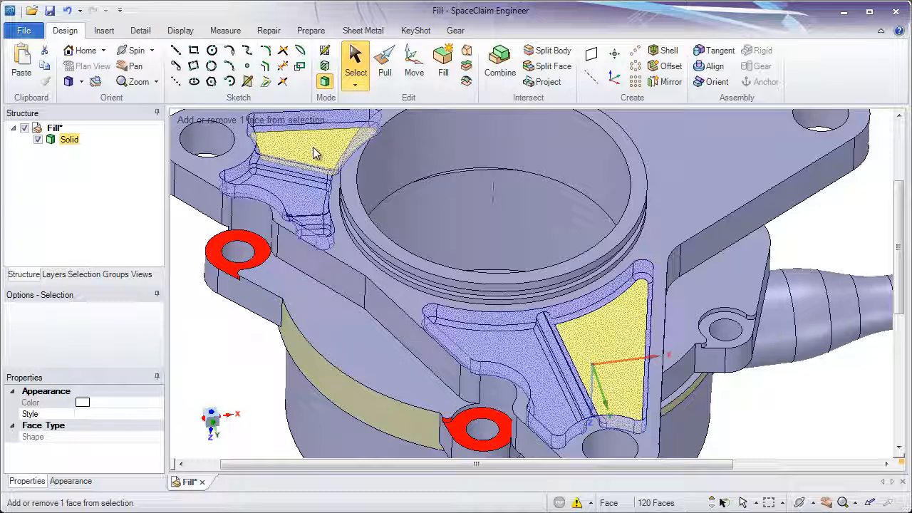
{"action": "left_click", "coordinate": [439, 73]}
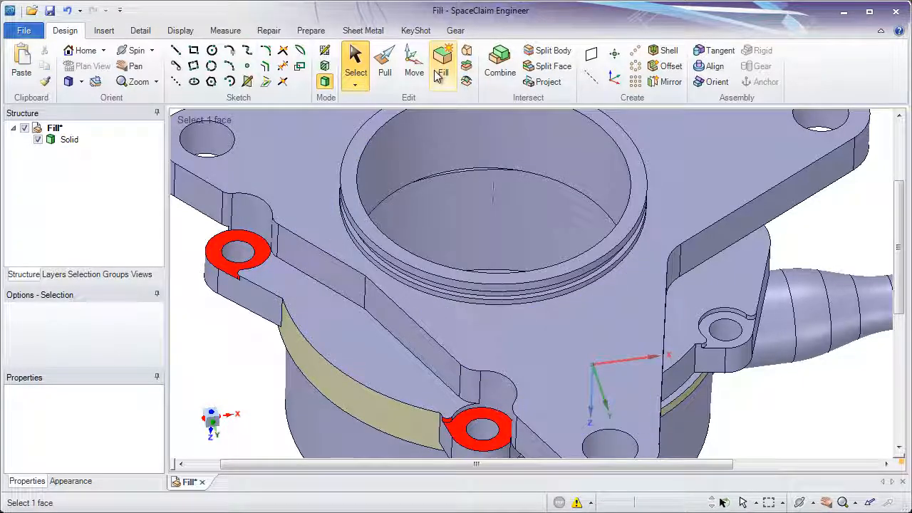
Step: Select the two red recess faces on the housing's front mounting lug and examine how they meet the neighbouring walls
{"action": "middle_click_drag", "start_coordinate": [496, 316], "coordinate": [498, 180], "text": "shift"}
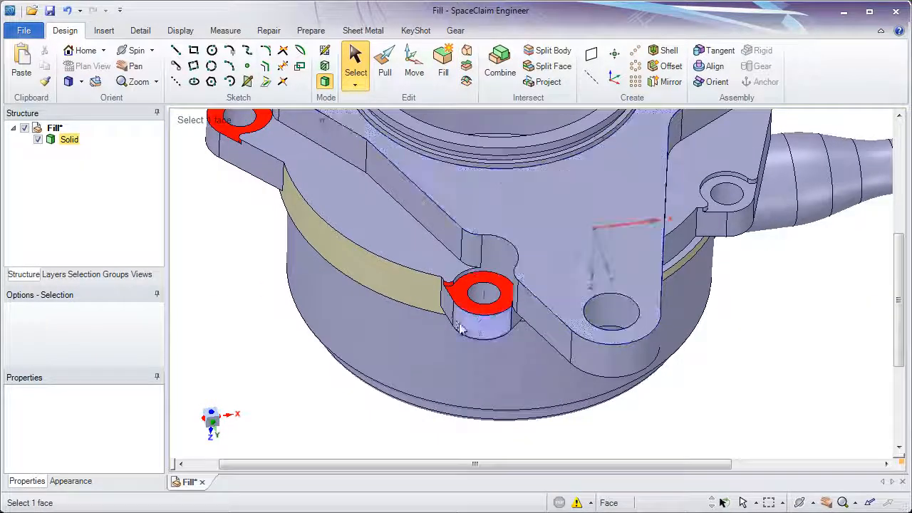
{"action": "scroll", "coordinate": [453, 304], "scroll_direction": "up", "scroll_amount": 5}
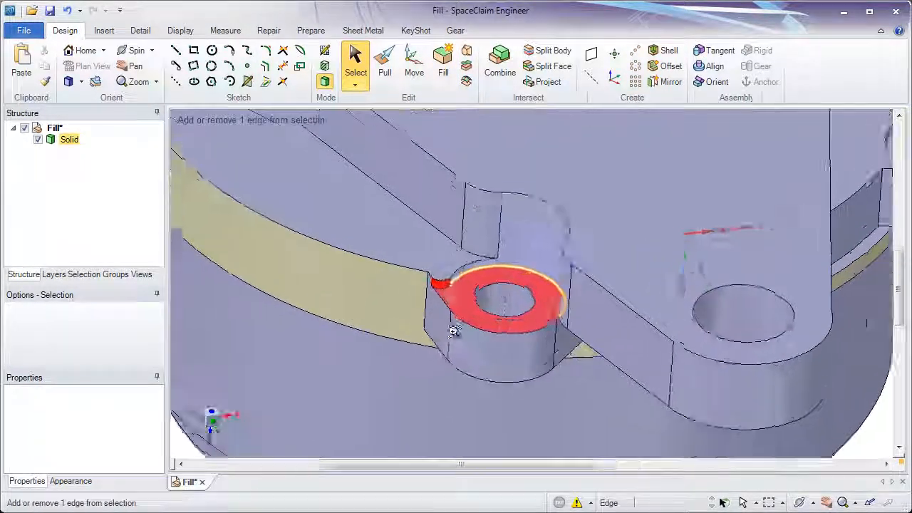
{"action": "scroll", "coordinate": [456, 281], "scroll_direction": "up", "scroll_amount": 3}
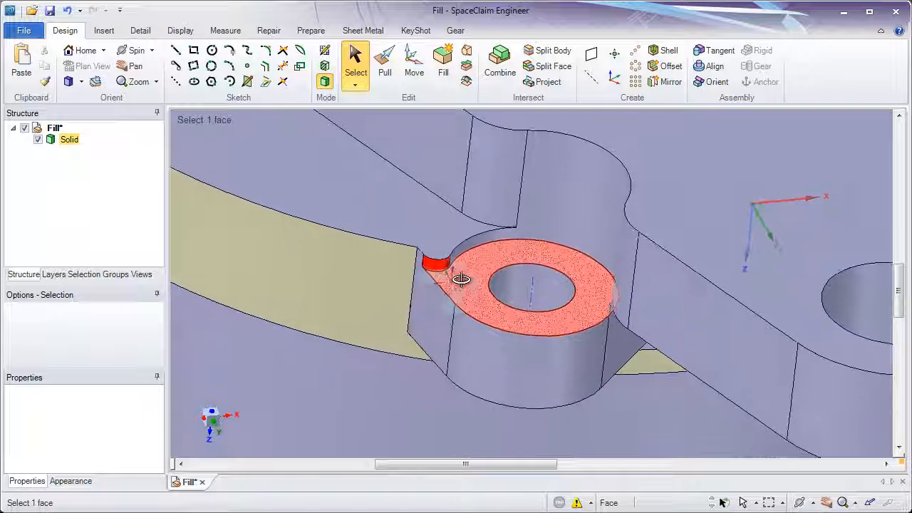
{"action": "left_click", "coordinate": [533, 254]}
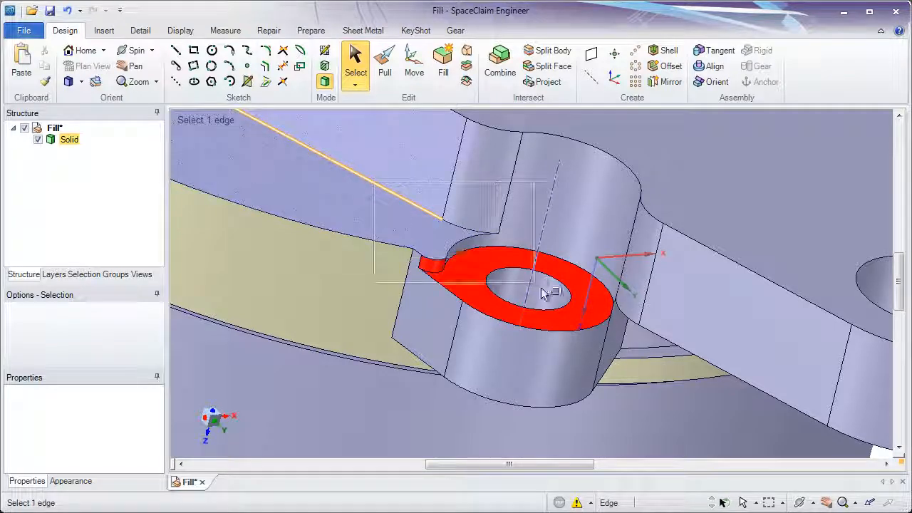
{"action": "left_click_drag", "start_coordinate": [544, 294], "coordinate": [639, 354]}
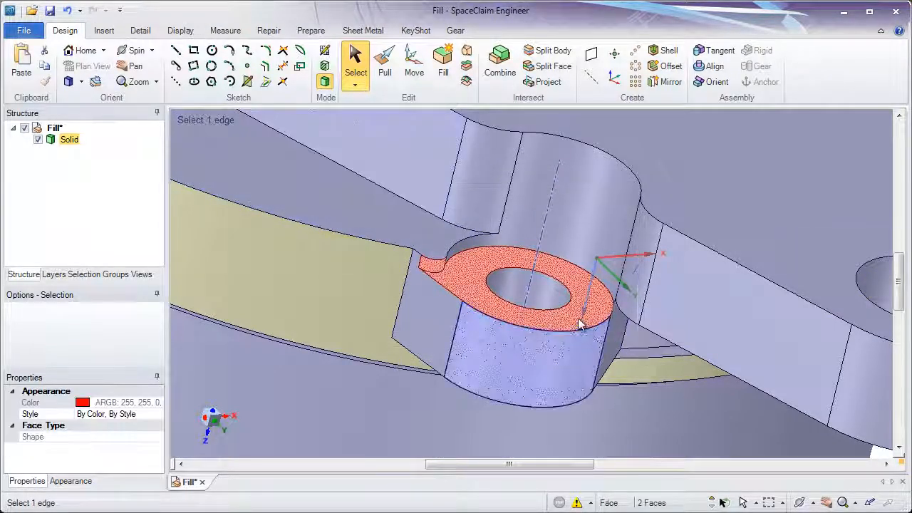
{"action": "middle_click_drag", "start_coordinate": [627, 342], "coordinate": [580, 261]}
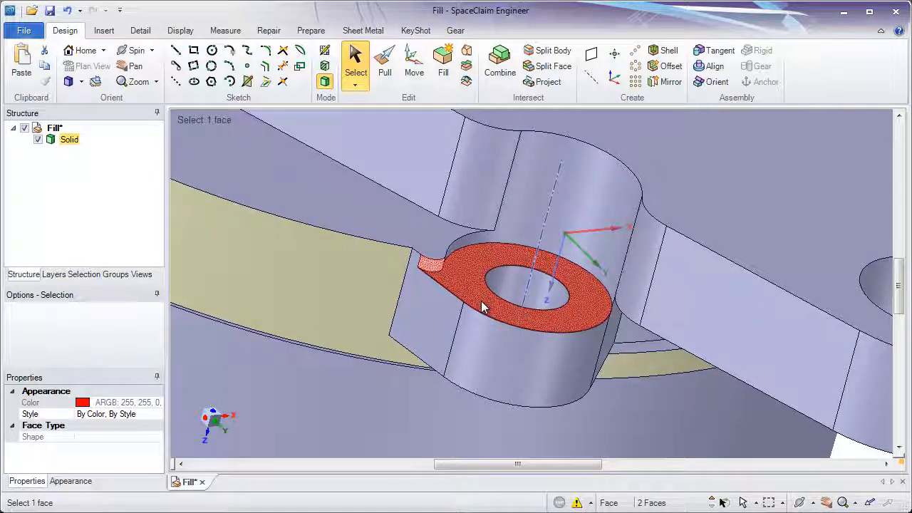
{"action": "middle_click_drag", "start_coordinate": [481, 307], "coordinate": [445, 281]}
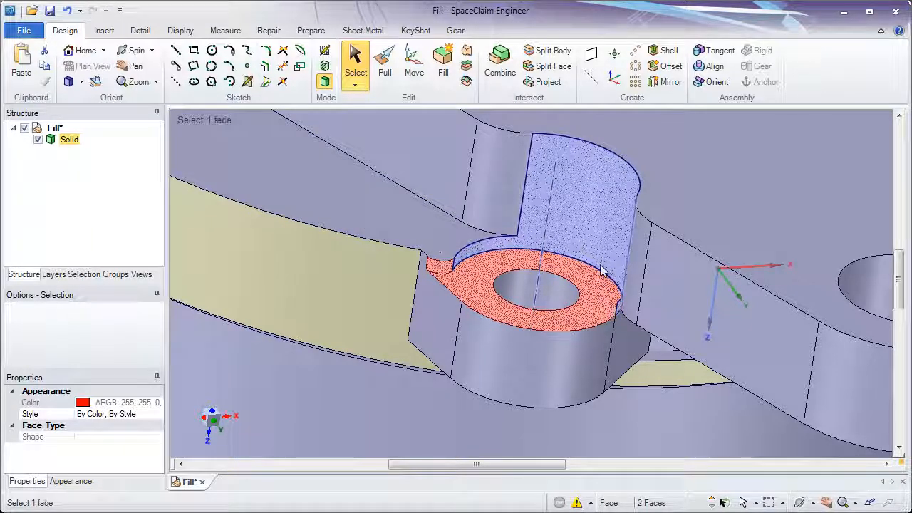
{"action": "middle_click_drag", "start_coordinate": [603, 242], "coordinate": [594, 270]}
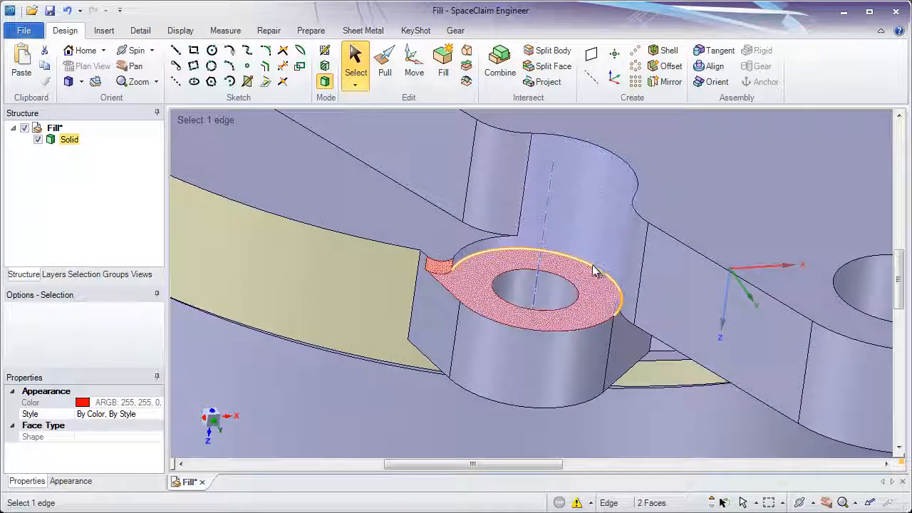
{"action": "key", "text": "Escape"}
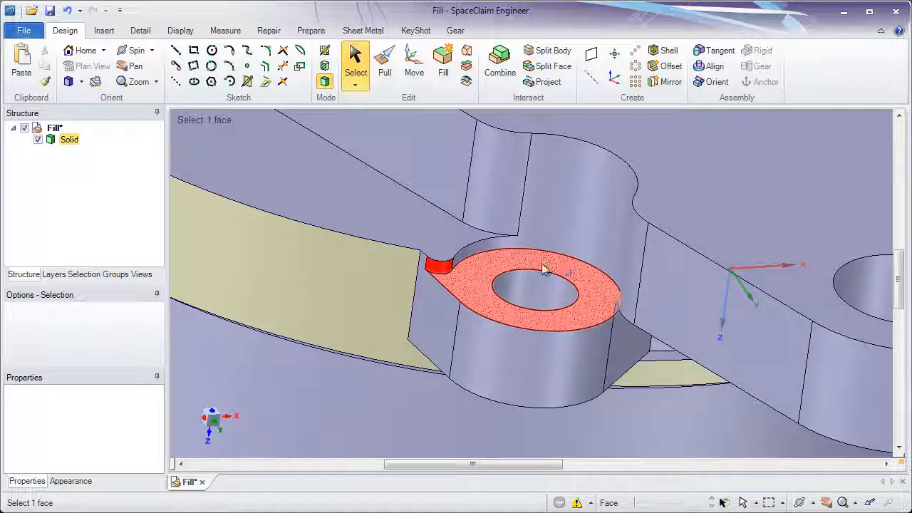
Step: Pull the red recessed face around the front mounting lug's hole up to the adjoining flat face of the housing
{"action": "left_click", "coordinate": [511, 259]}
{"action": "left_click", "coordinate": [451, 278], "text": "ctrl"}
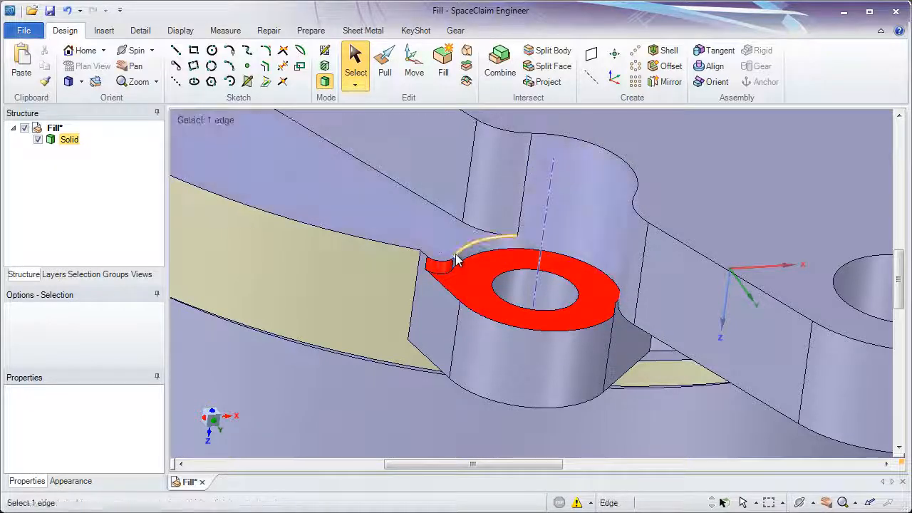
{"action": "left_click", "coordinate": [390, 71]}
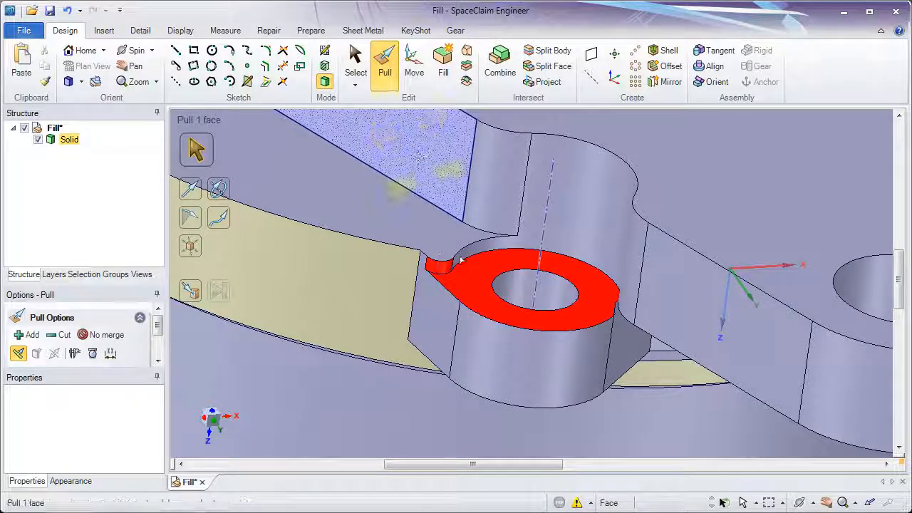
{"action": "left_click", "coordinate": [473, 290]}
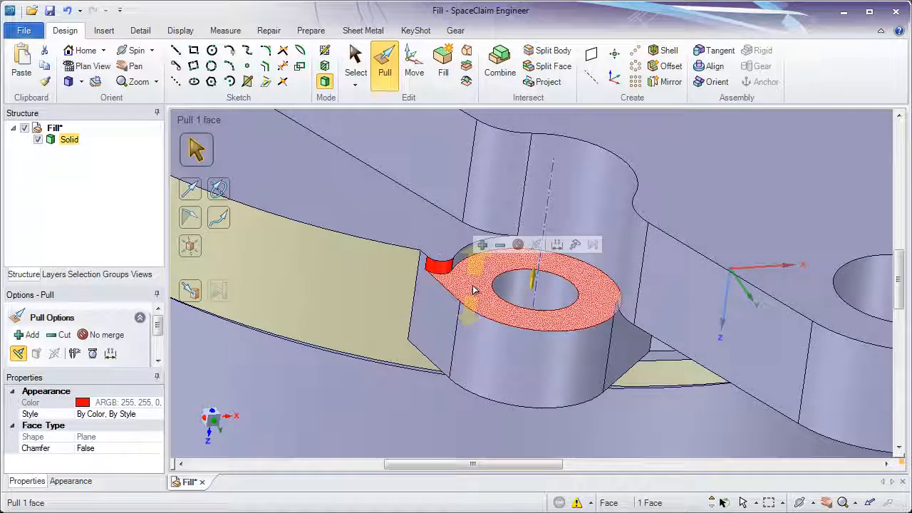
{"action": "left_click", "coordinate": [576, 245]}
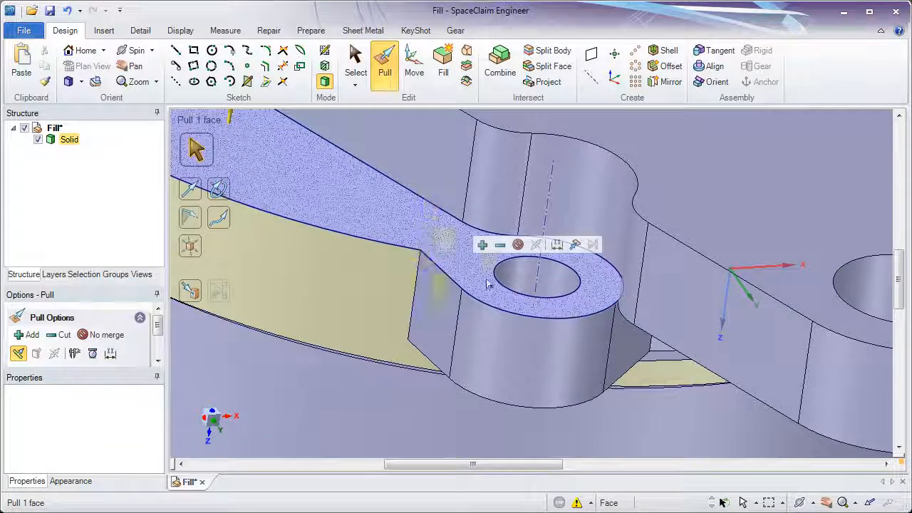
{"action": "left_click", "coordinate": [431, 234]}
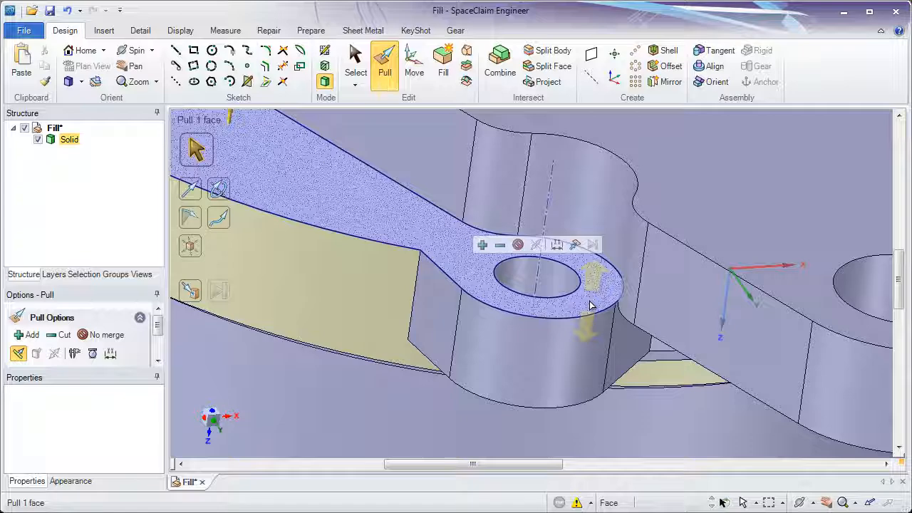
Step: Clear the face selection and show the whole pump housing in its home view
{"action": "middle_click_drag", "start_coordinate": [516, 306], "coordinate": [470, 170], "text": "ctrl"}
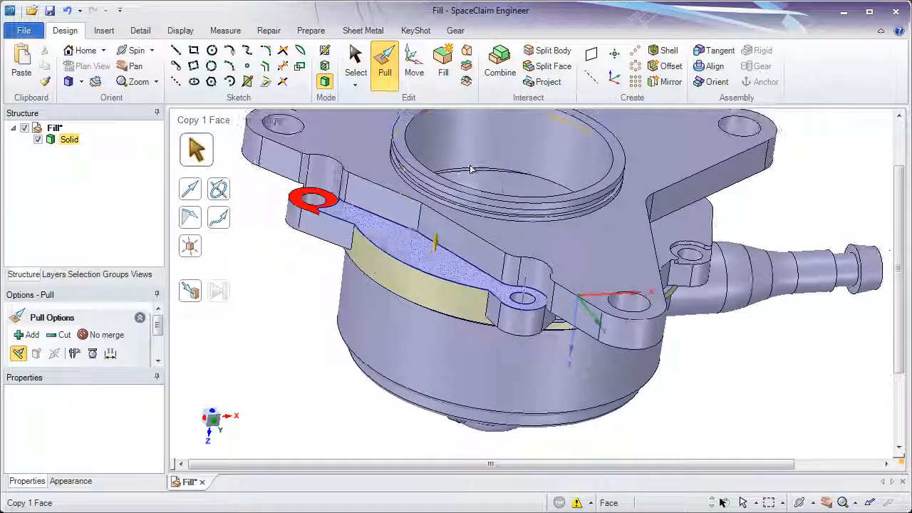
{"action": "key", "text": "Escape"}
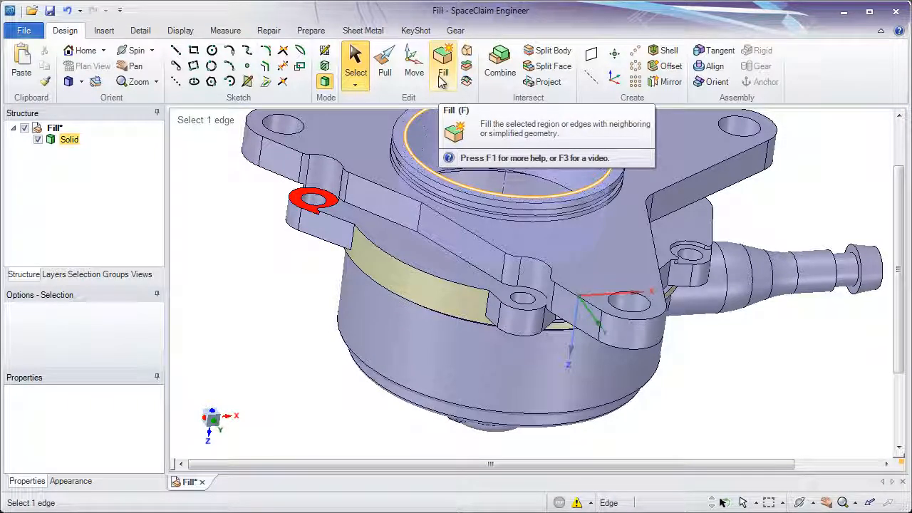
{"action": "left_click", "coordinate": [442, 77]}
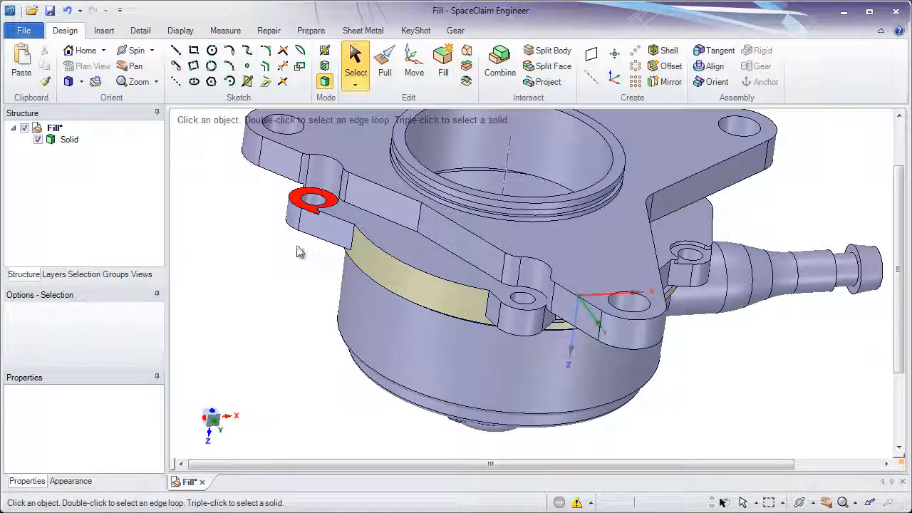
{"action": "left_click", "coordinate": [80, 49]}
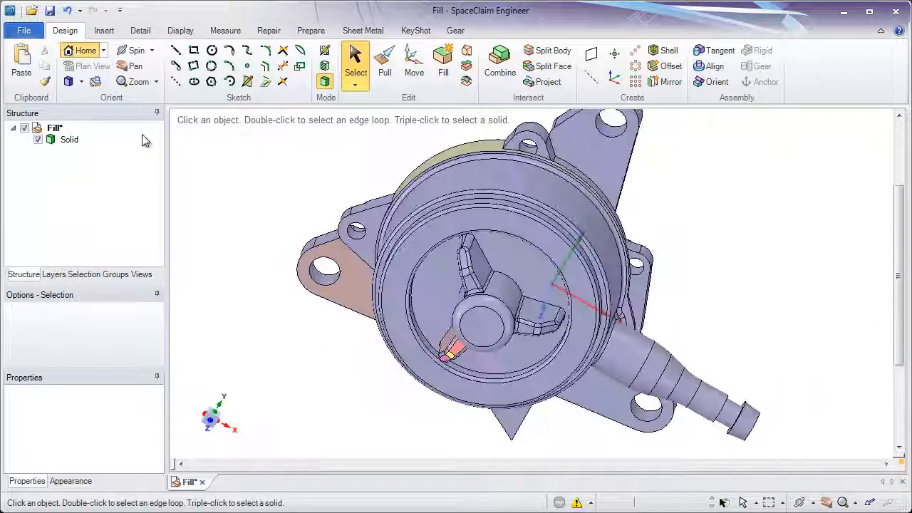